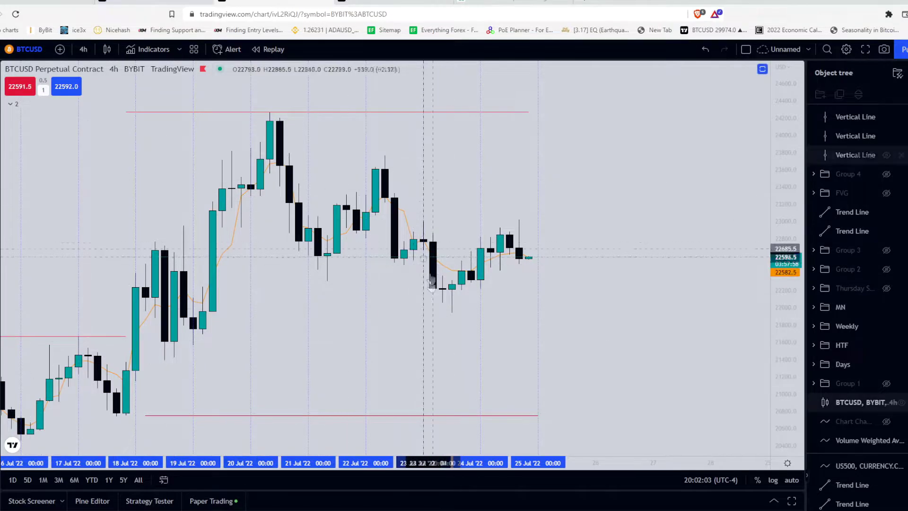
- Draw a horizontal trend line at about 22118 from 19 July to 24 July 2022 on the 4-hour BTCUSD chart
mouse_move(451, 334)
mouse_down()
mouse_move(461, 103)
mouse_move(470, 189)
mouse_move(442, 322)
mouse_up()
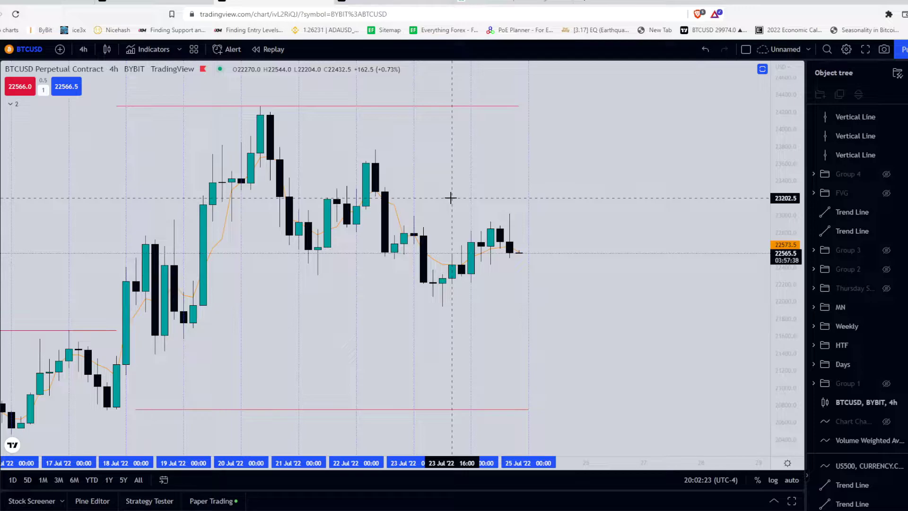
click(0, 90)
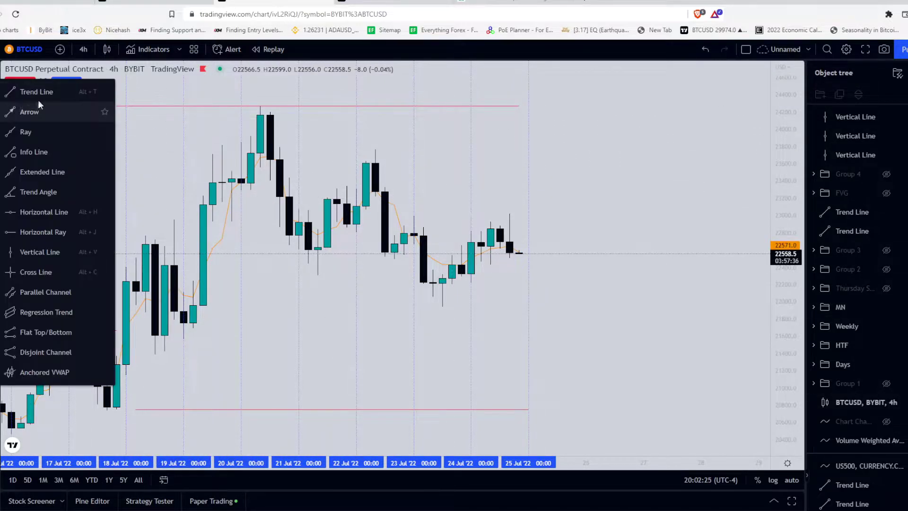
click(45, 92)
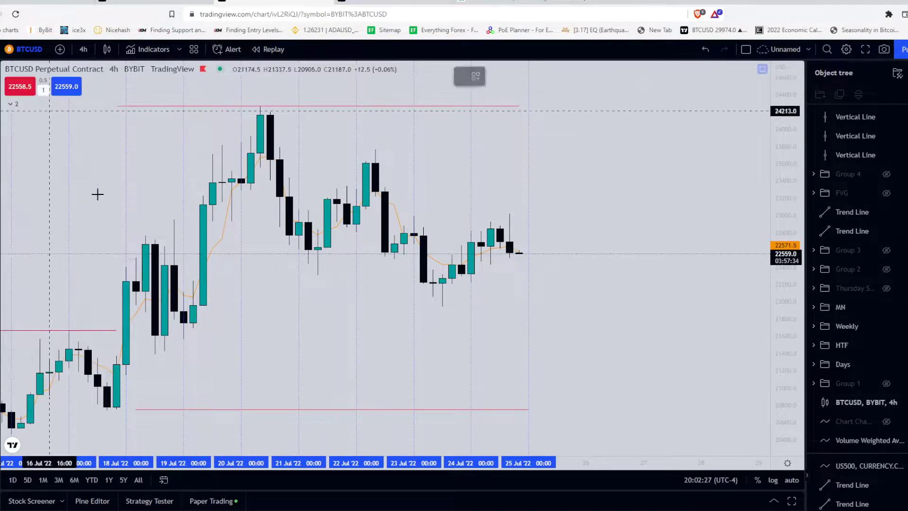
click(184, 292)
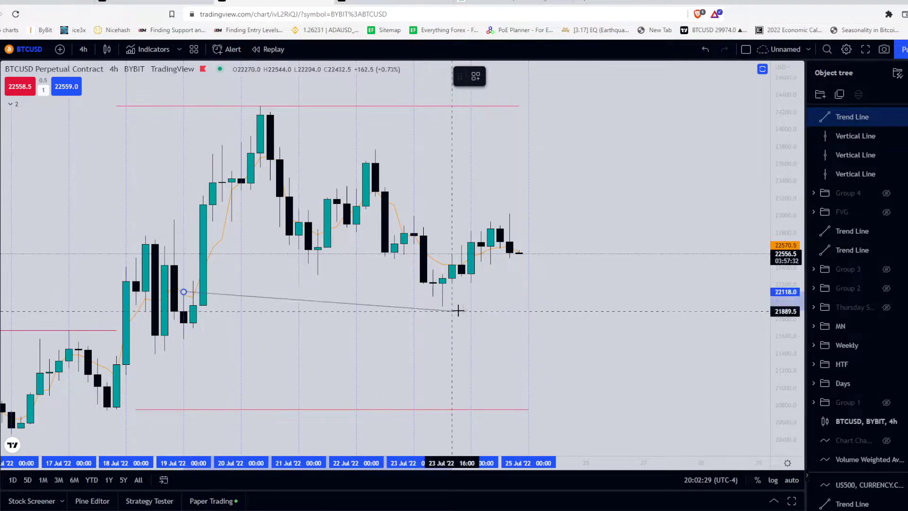
click(471, 292)
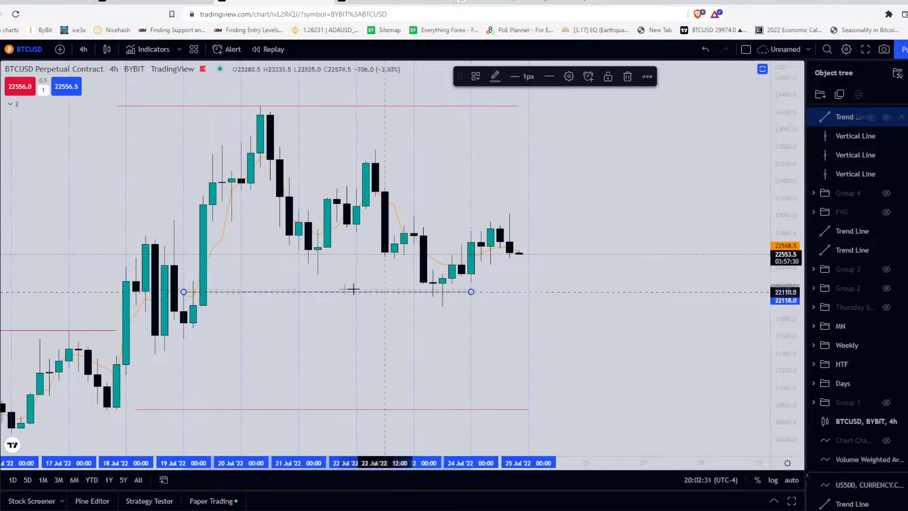
click(208, 317)
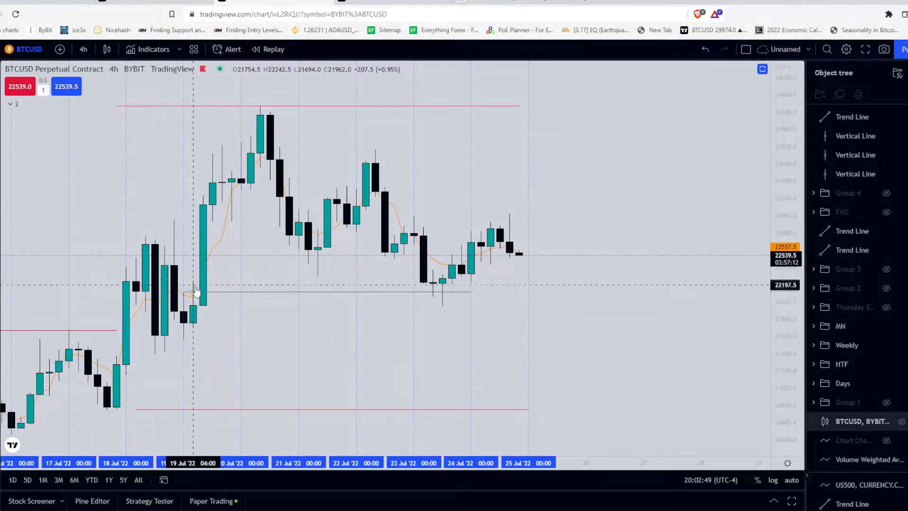
- Examine where the new trend line starts and how the 23 July candles and their wicks trade around it
click(185, 292)
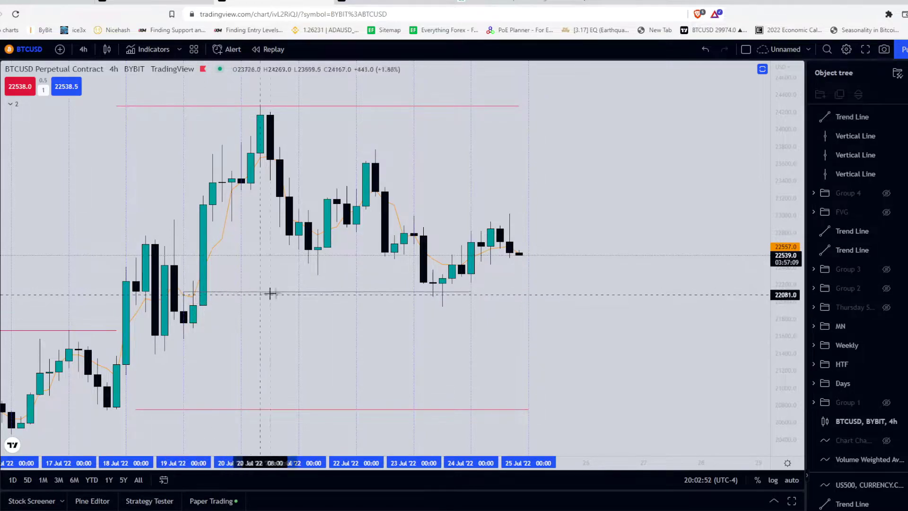
click(444, 312)
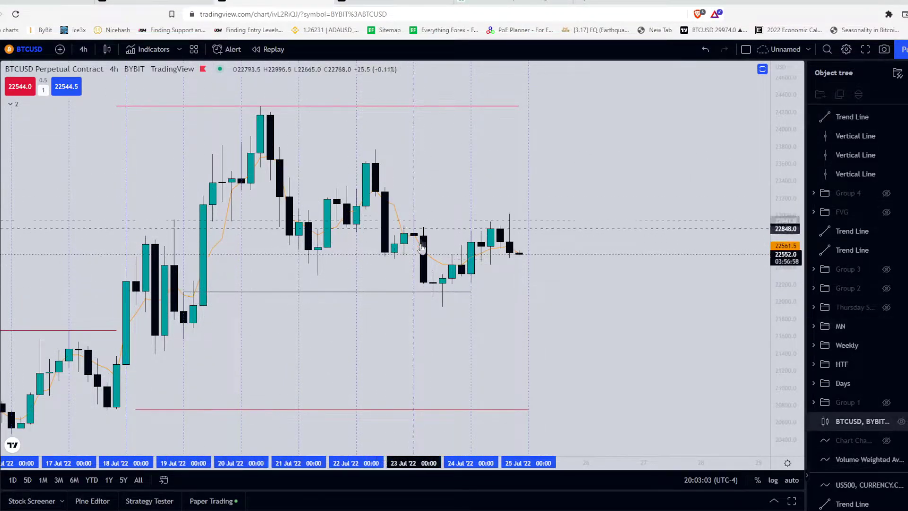
click(443, 292)
click(444, 312)
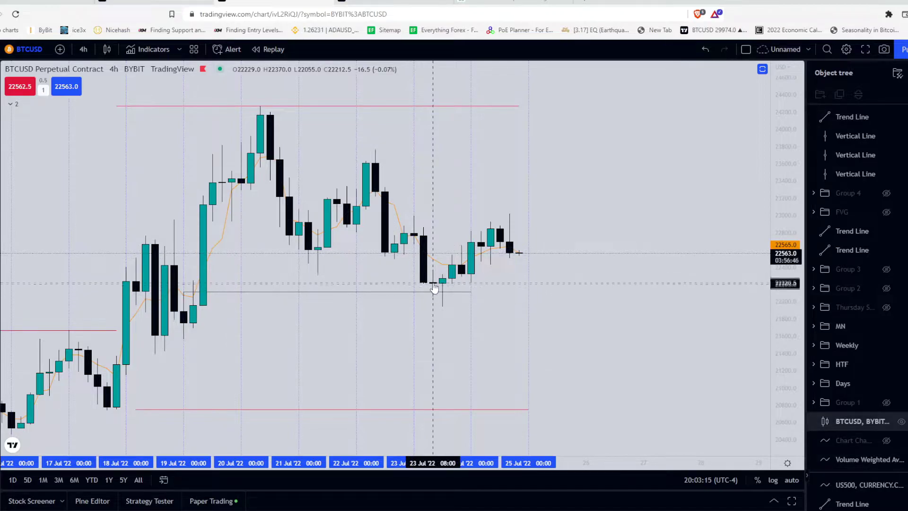
click(440, 292)
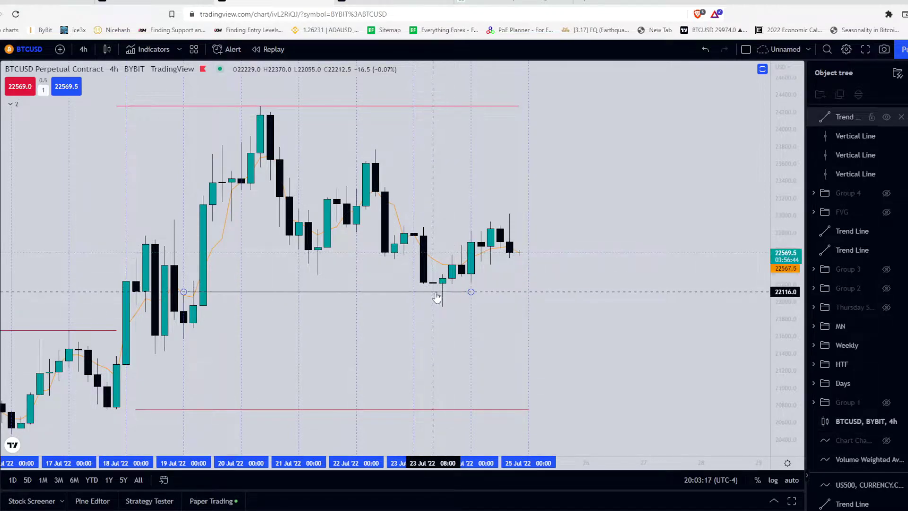
click(441, 293)
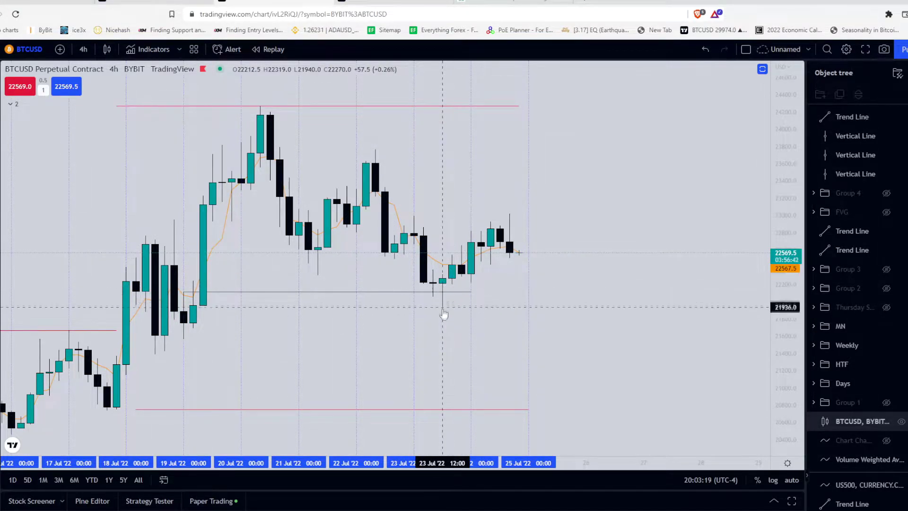
click(438, 316)
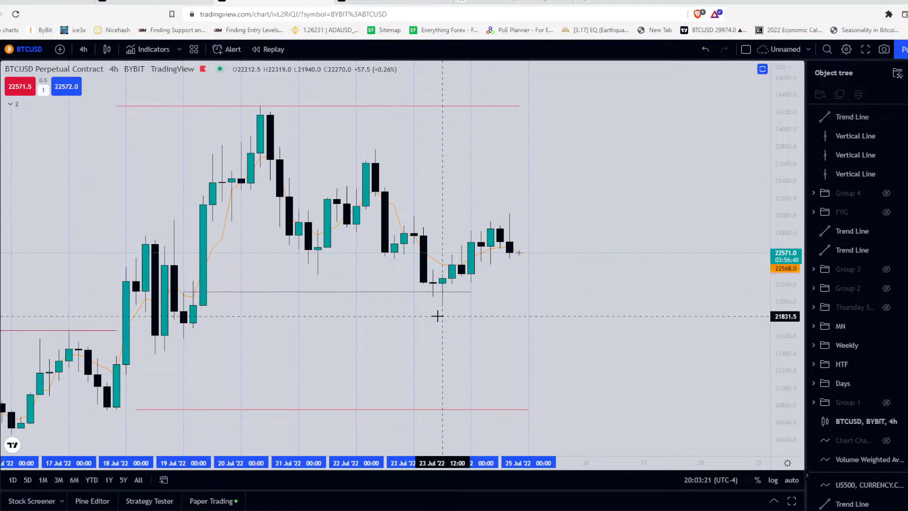
click(444, 292)
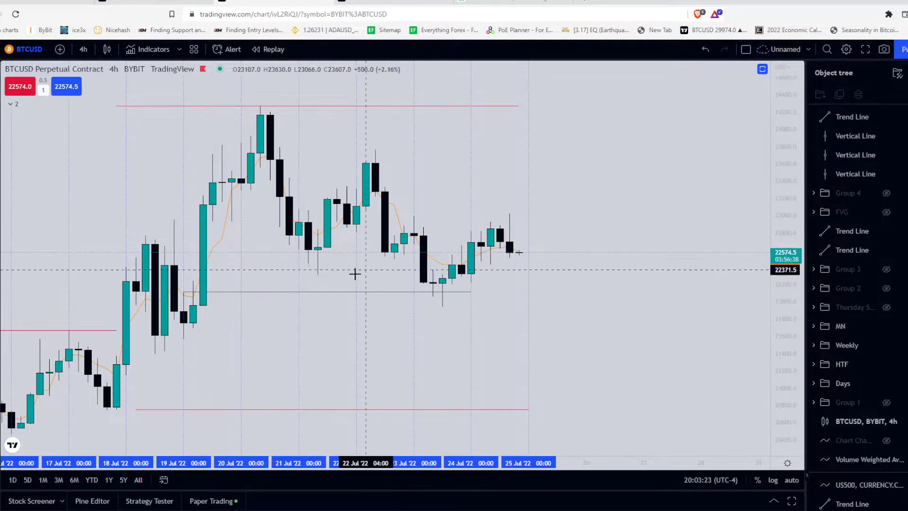
- Label the new horizontal trend line with the text "+OB"
click(426, 292)
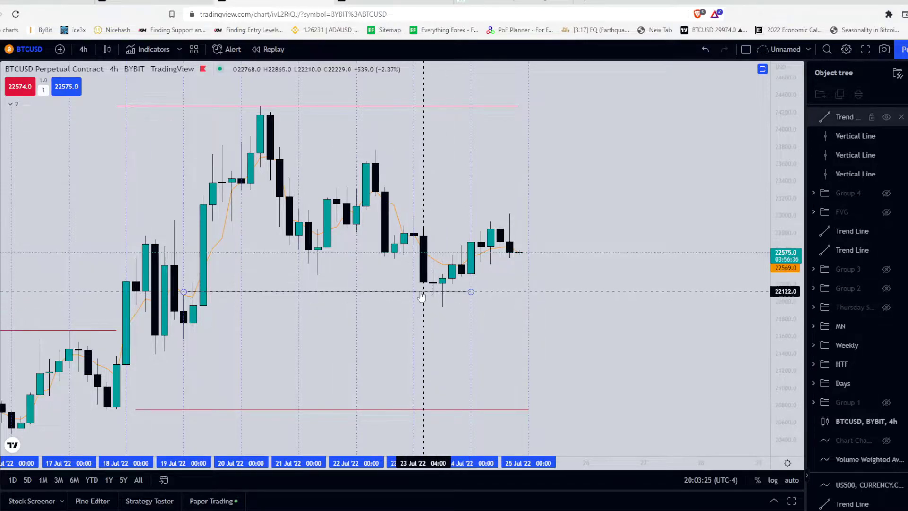
click(568, 77)
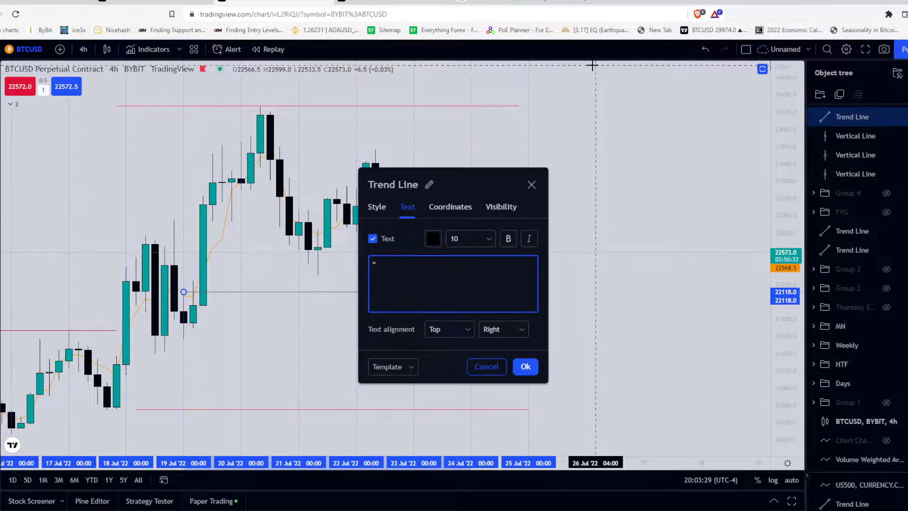
text(+OB)
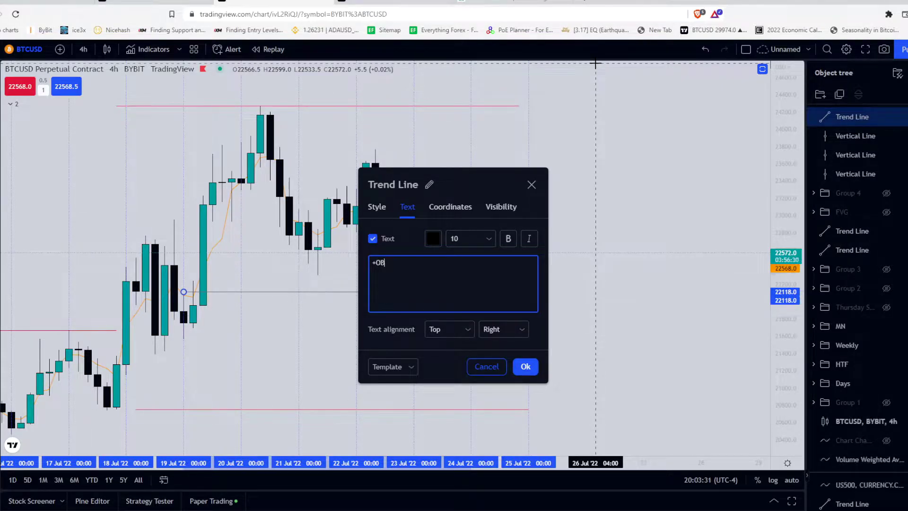
click(525, 367)
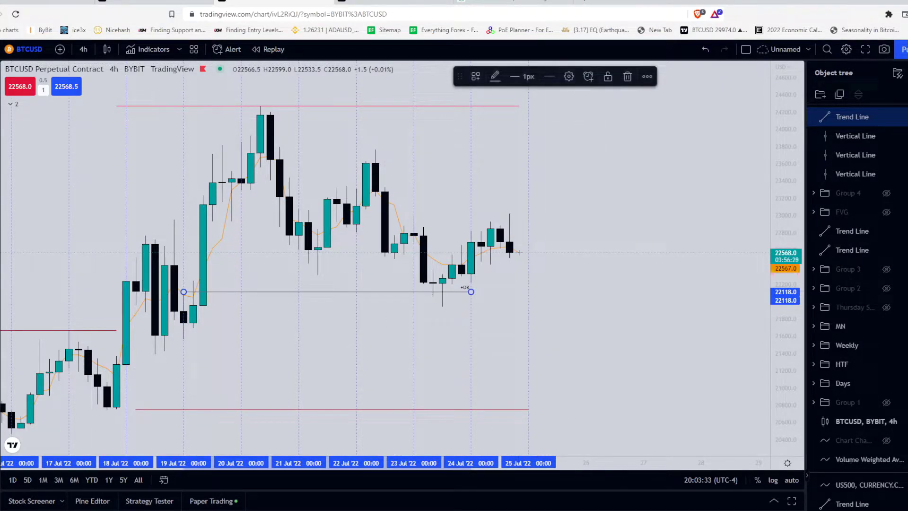
click(519, 253)
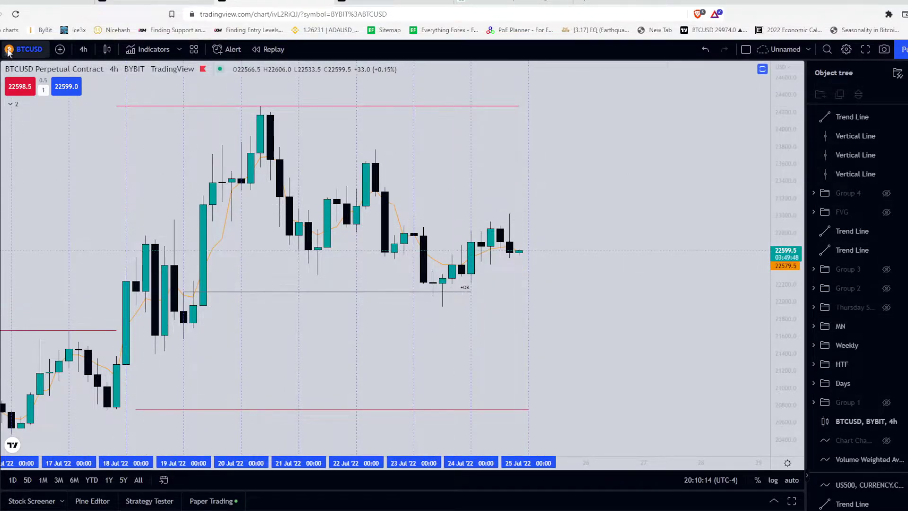
- Draw a horizontal arrow at 21389.5 from the 18 July 12:00 candle low to 25 July 00:00
click(38, 113)
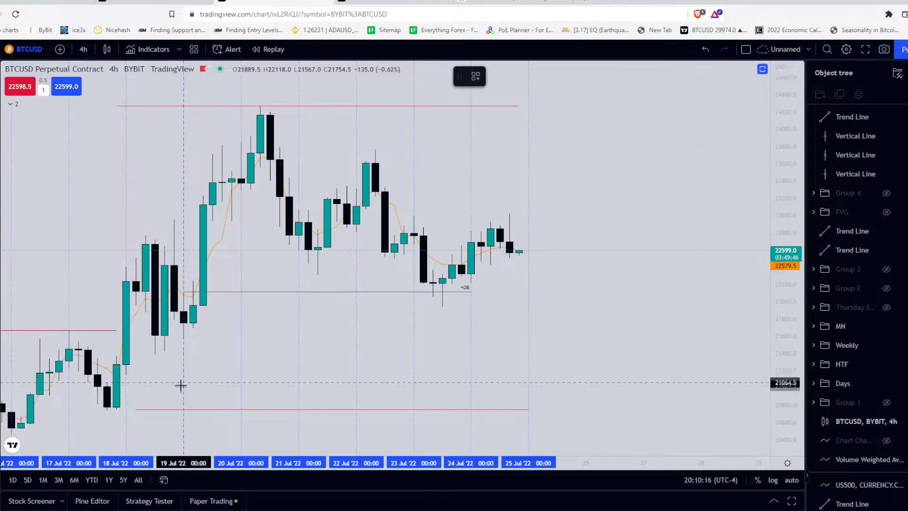
click(155, 354)
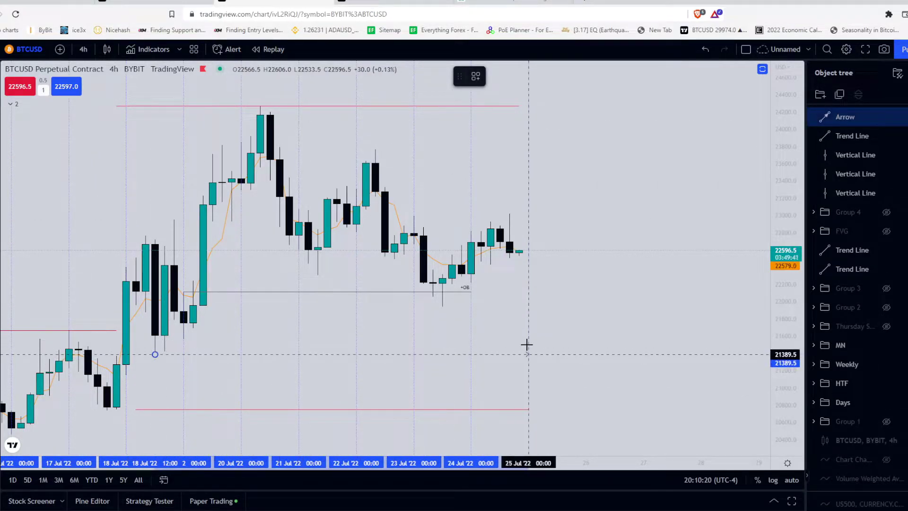
click(528, 354)
click(154, 372)
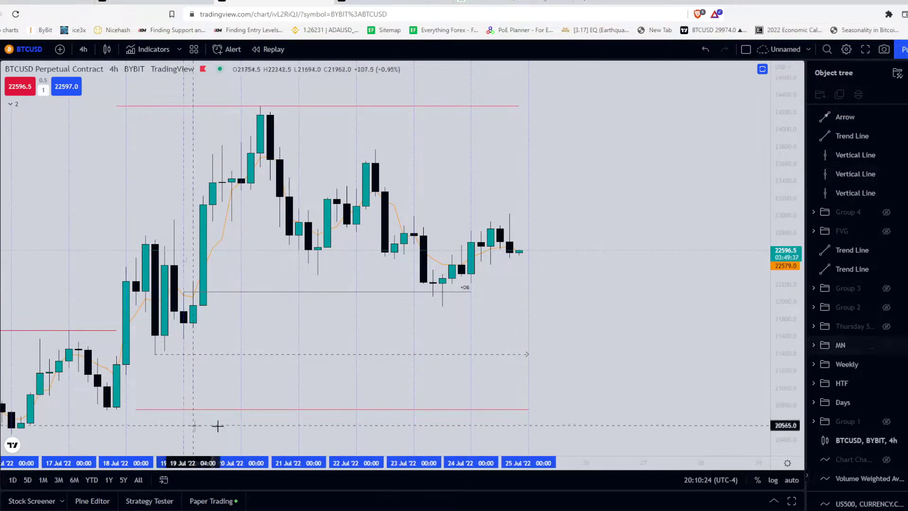
- Extend the end of the 21389.5 arrow horizontally to 26 July 16:00
drag(575, 297, 543, 288)
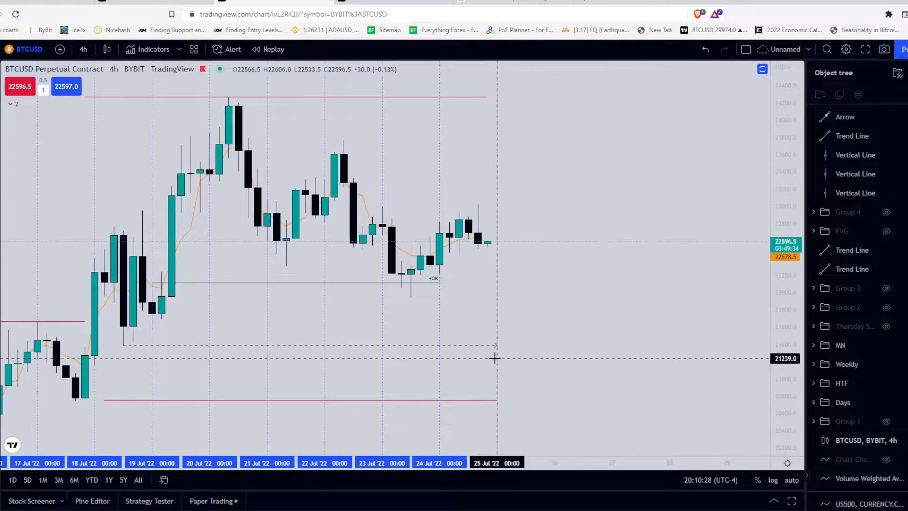
drag(776, 201, 776, 265)
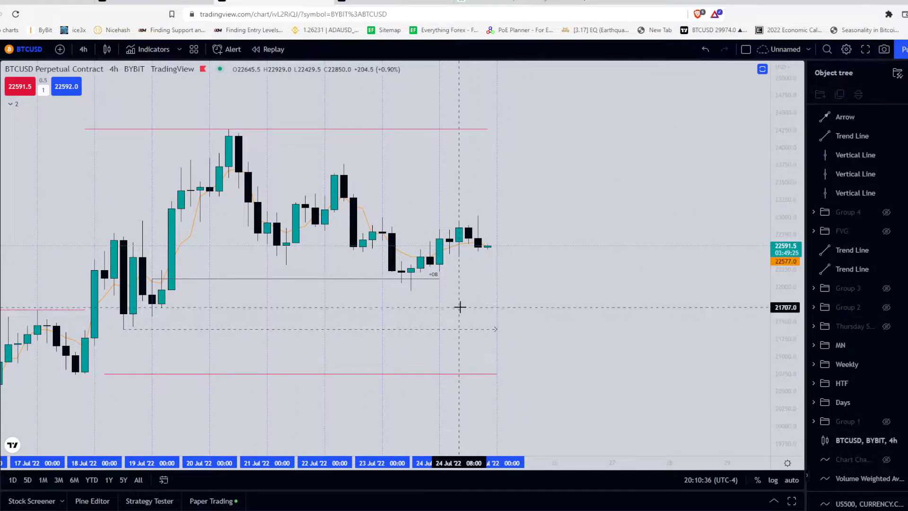
click(495, 331)
drag(497, 329, 594, 330)
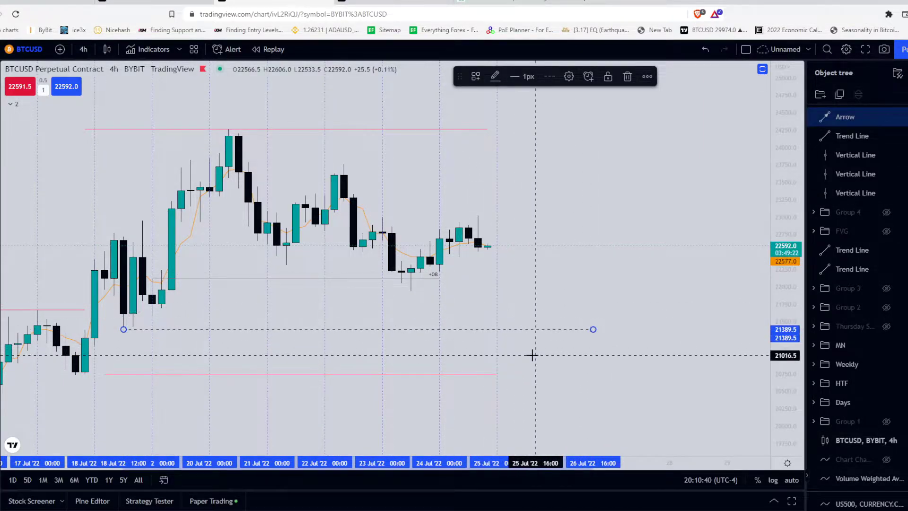
- Review the Delta Zone Trading channel's post about the 4H +OB level and return to the BTCUSD chart
drag(775, 325, 778, 221)
drag(683, 278, 739, 290)
drag(783, 248, 784, 288)
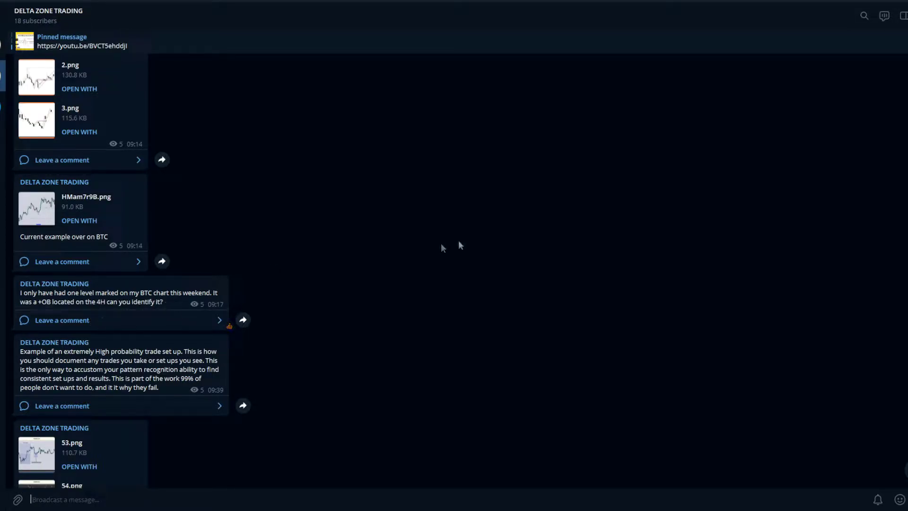
click(890, 1)
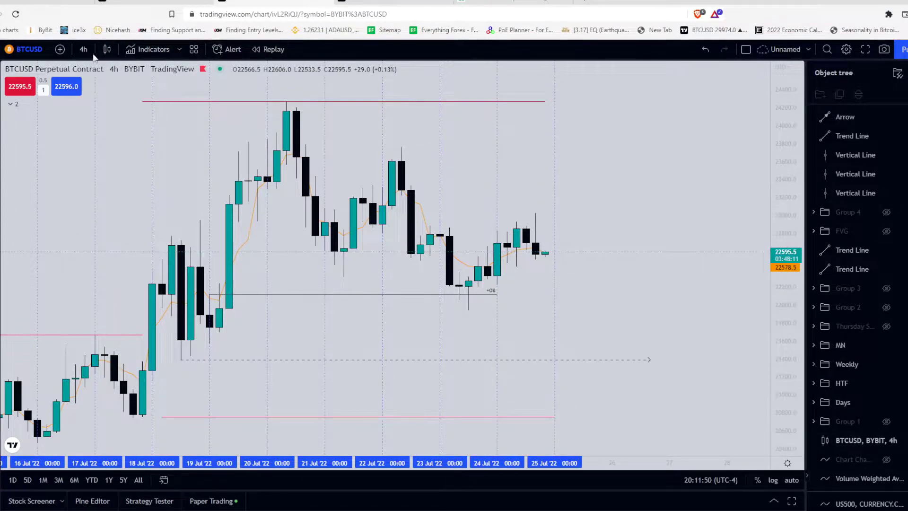
- Switch the chart to the 15-minute timeframe and frame the 23 to 24 July price action around the +OB line
click(84, 50)
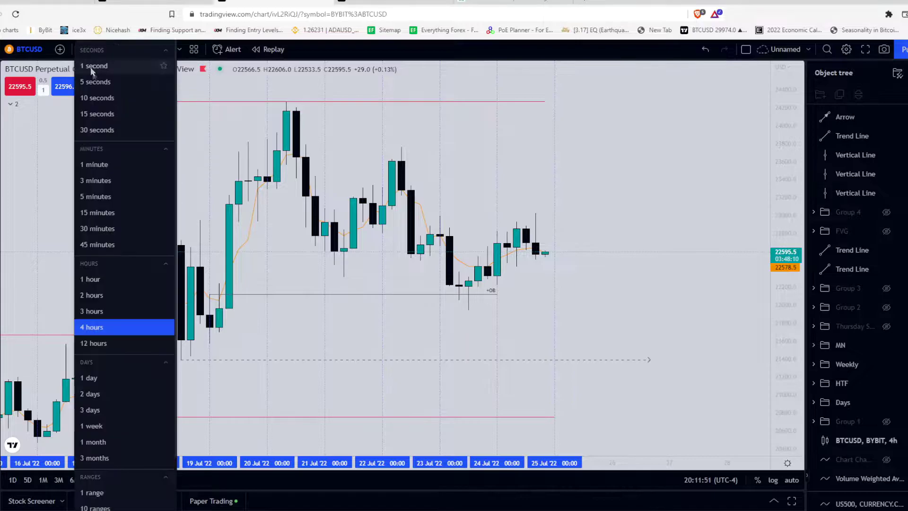
click(111, 212)
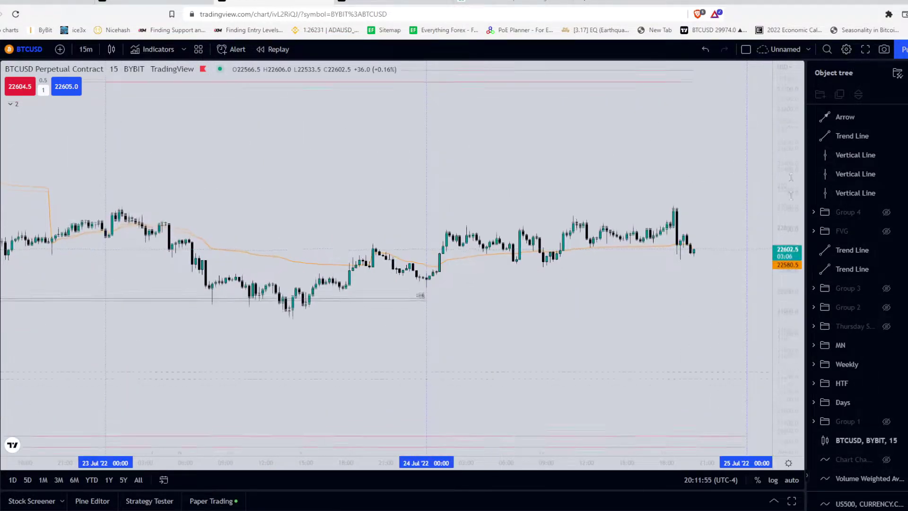
drag(791, 178, 791, 114)
scroll(656, 148, down, 3)
drag(790, 321, 788, 212)
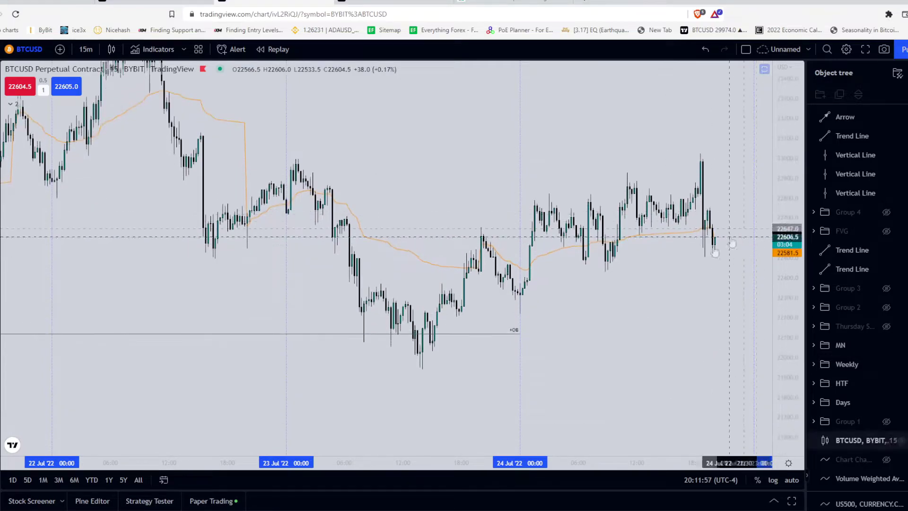
scroll(677, 284, up, 3)
drag(641, 310, 682, 280)
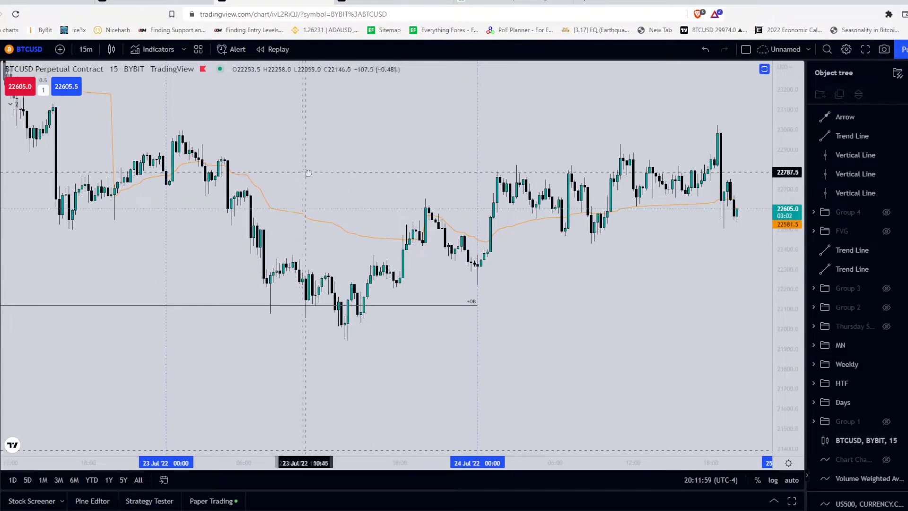
drag(308, 174, 357, 208)
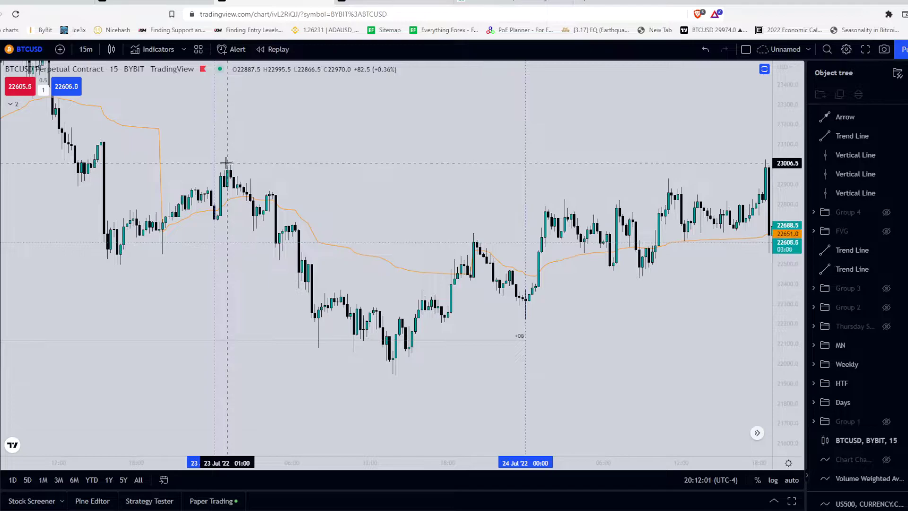
drag(307, 172, 293, 171)
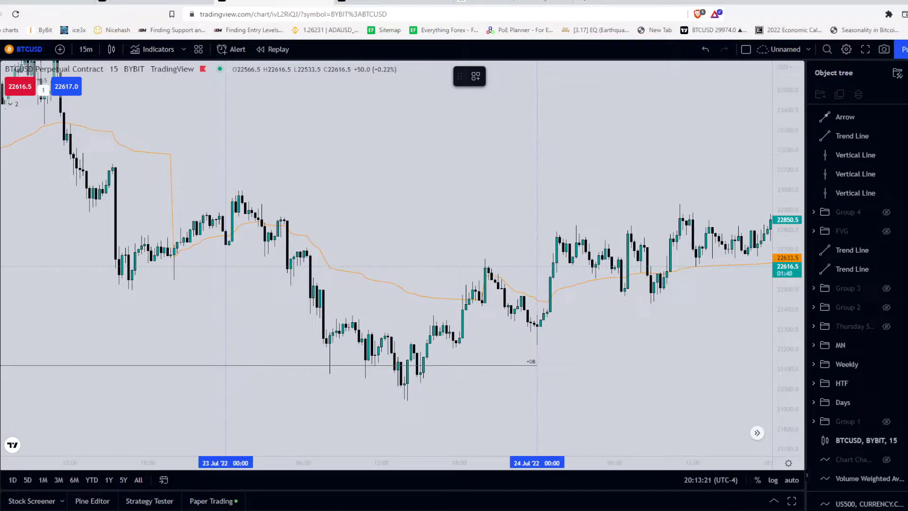
- Place a horizontal ray at 22995.5 starting from the 23 July 01:00 candle high
click(1, 91)
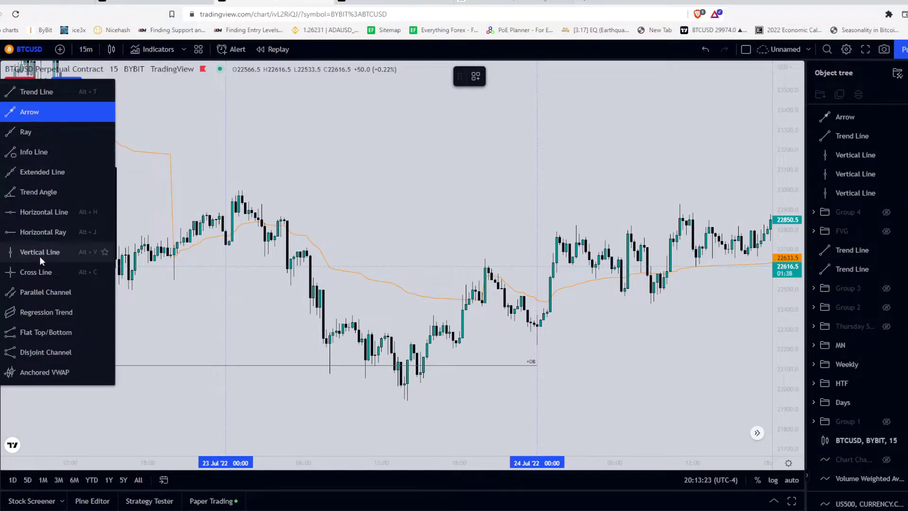
click(45, 230)
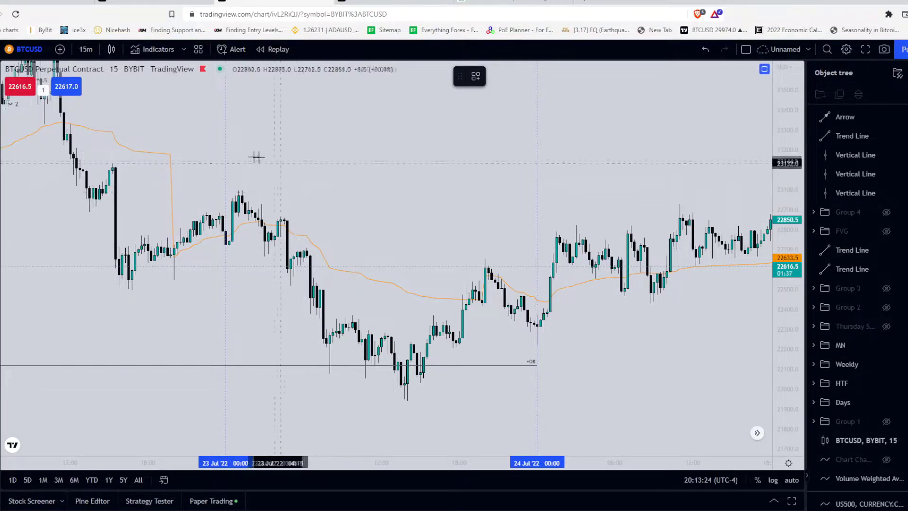
click(238, 191)
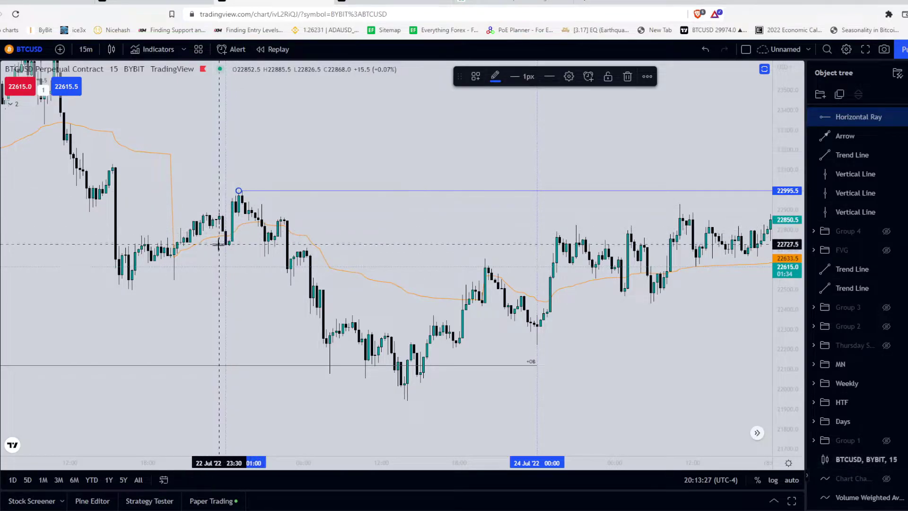
- Draw a short horizontal trend line at 22065.0 near the 23 July afternoon low, ending at 23 July 15:30
click(249, 172)
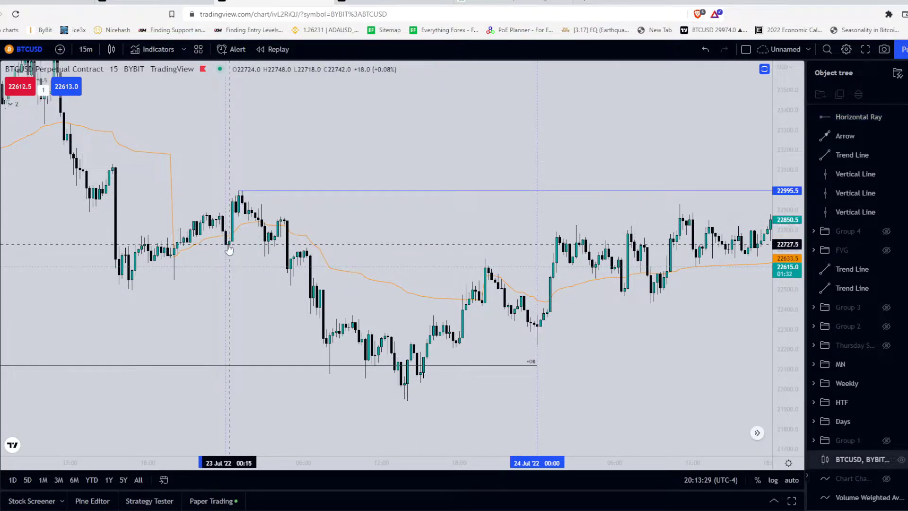
click(227, 201)
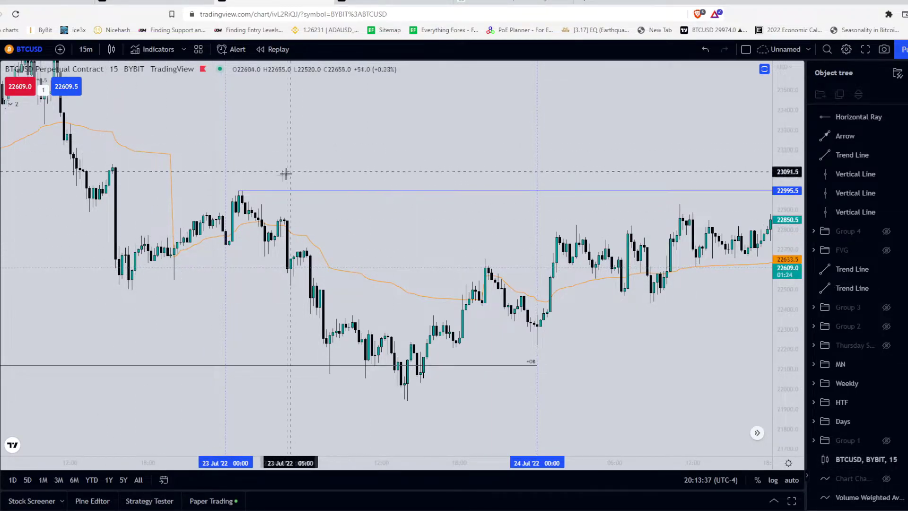
drag(404, 171, 351, 144)
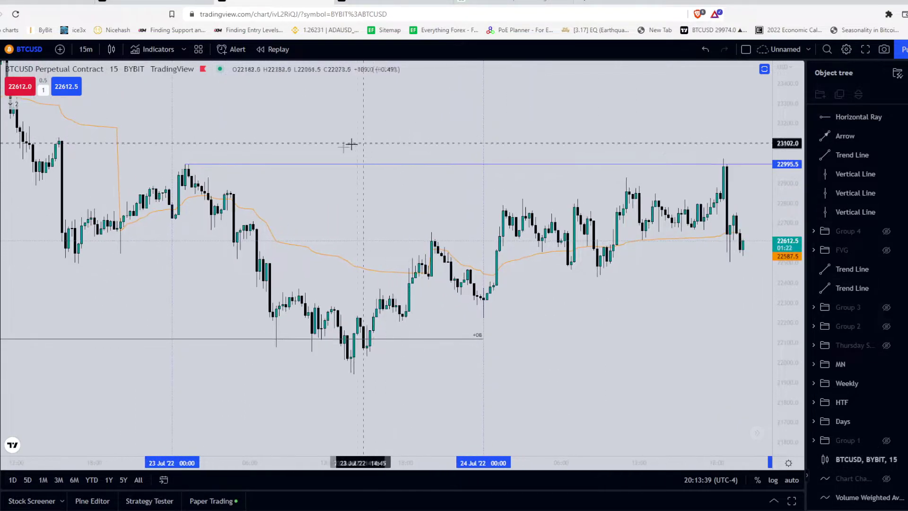
drag(283, 206, 277, 157)
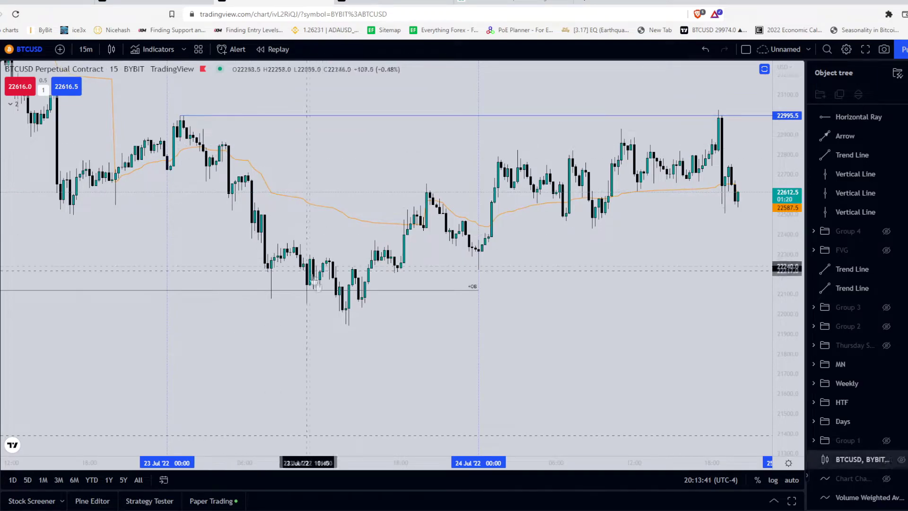
drag(383, 315, 365, 296)
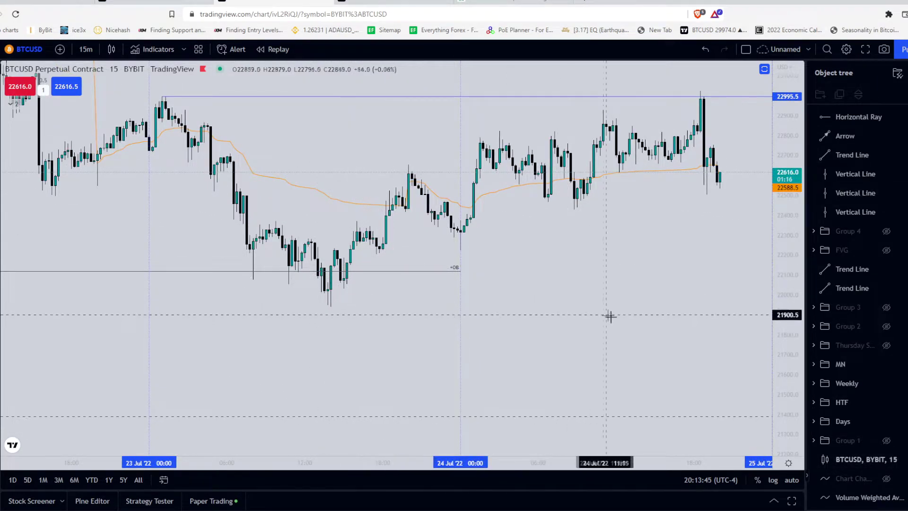
drag(786, 340, 786, 304)
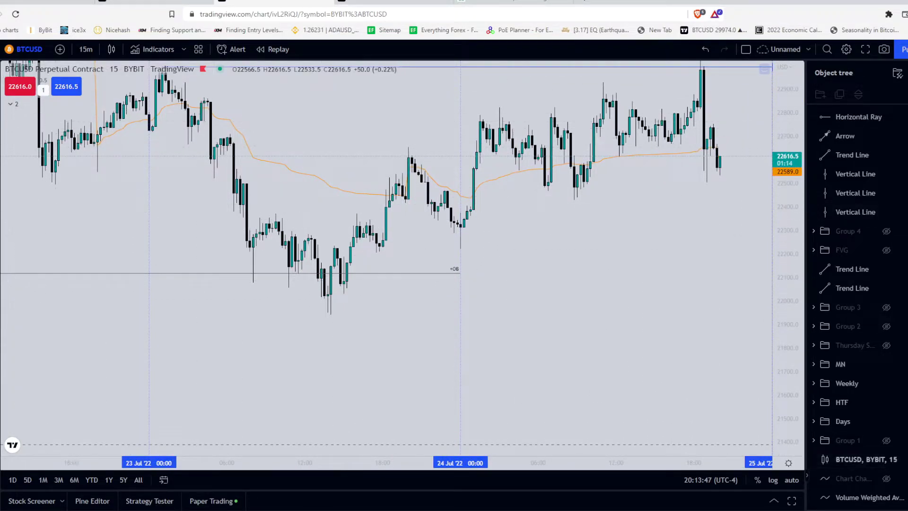
click(32, 98)
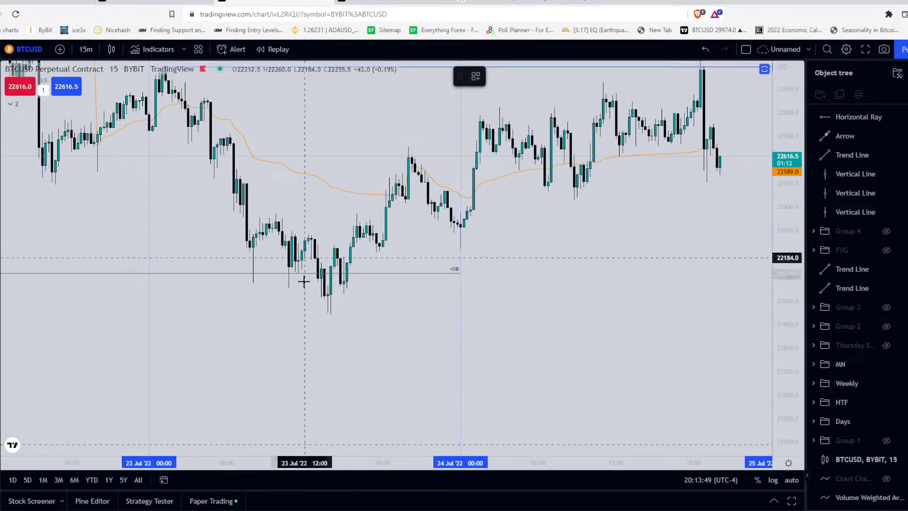
click(328, 286)
click(351, 286)
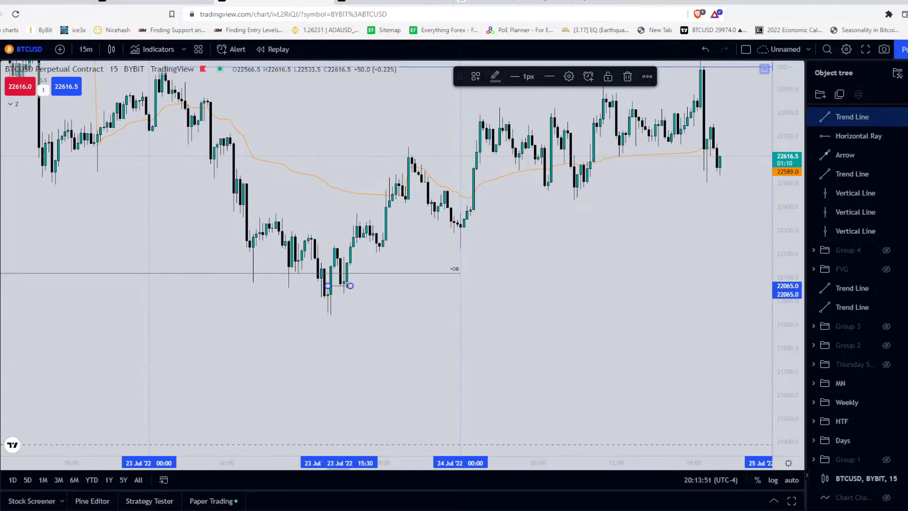
- Draw a second short horizontal trend line at 22136.0 above the first one, starting at 23 July 14:15
click(0, 91)
click(335, 270)
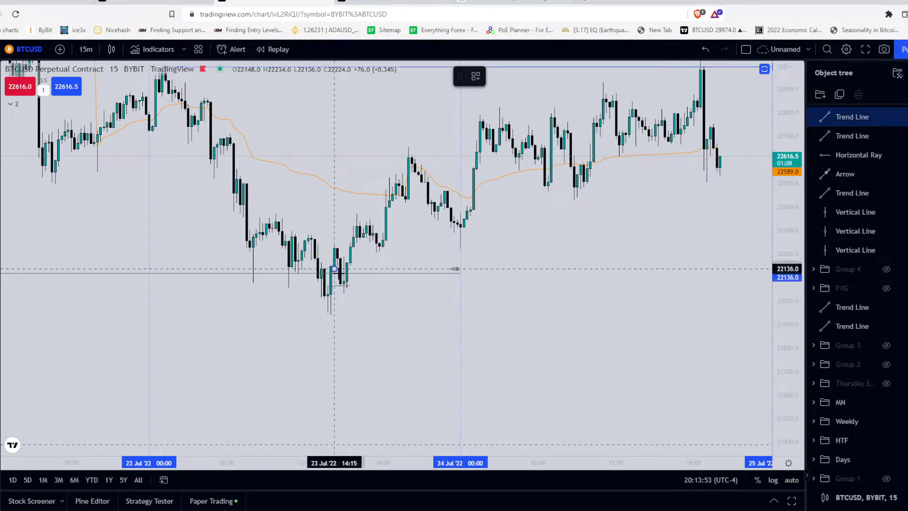
shift+click(351, 273)
click(379, 310)
- Draw two horizontal trend lines across to the 23 July 20:00 high, one at about 22655 and one at 22559.5 starting at 06:45
scroll(365, 311, up, 2)
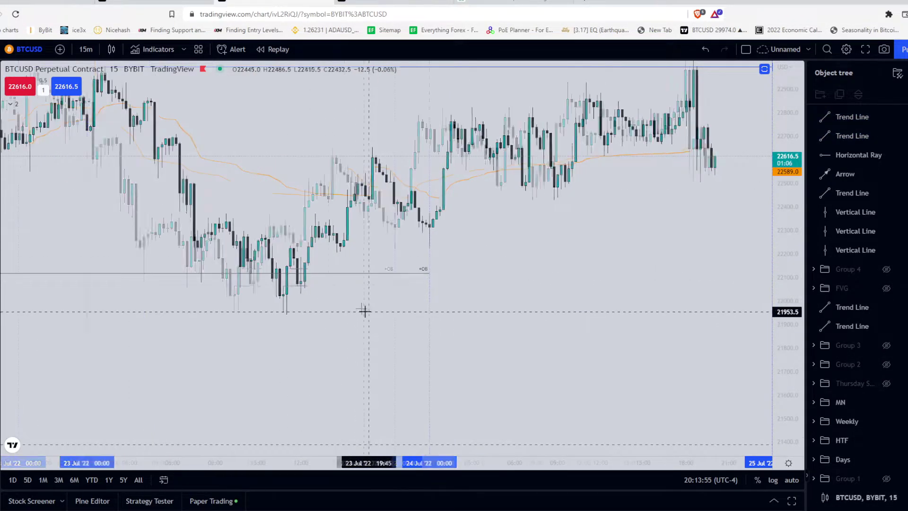
drag(282, 262, 294, 275)
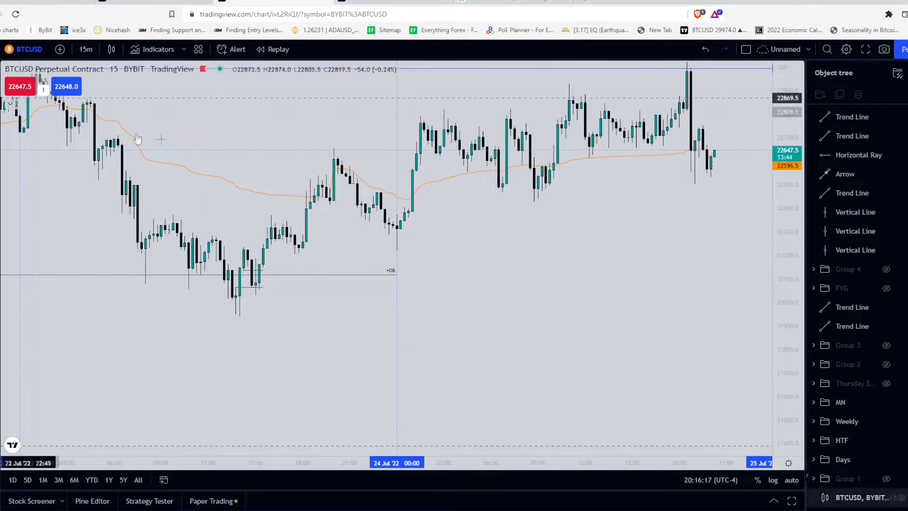
drag(118, 148, 338, 148)
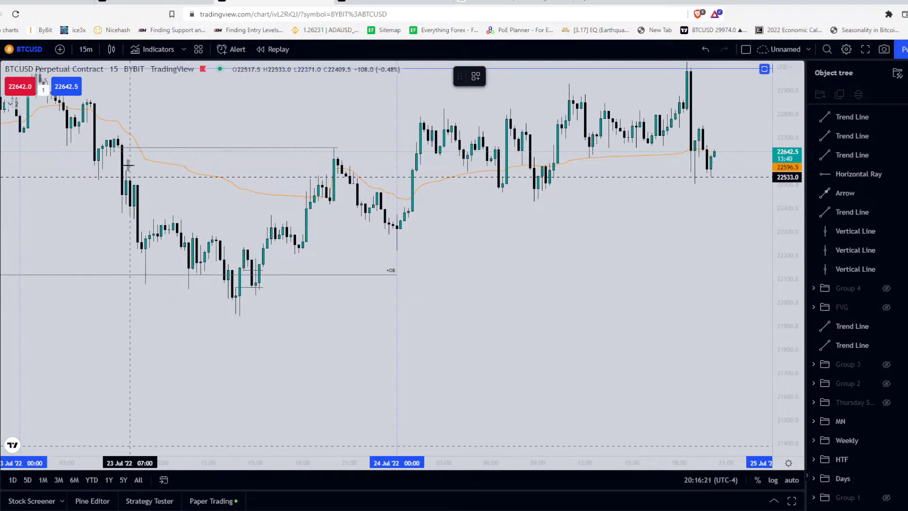
drag(126, 171, 337, 170)
click(338, 169)
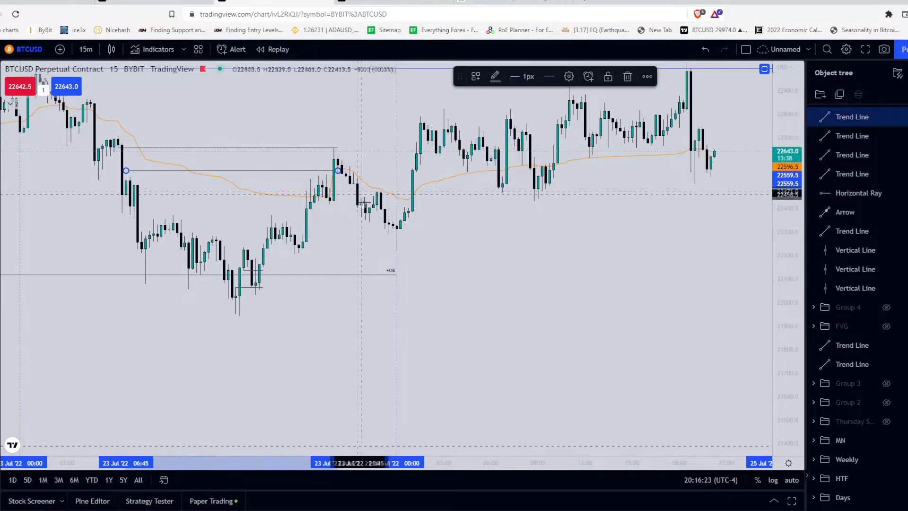
click(429, 242)
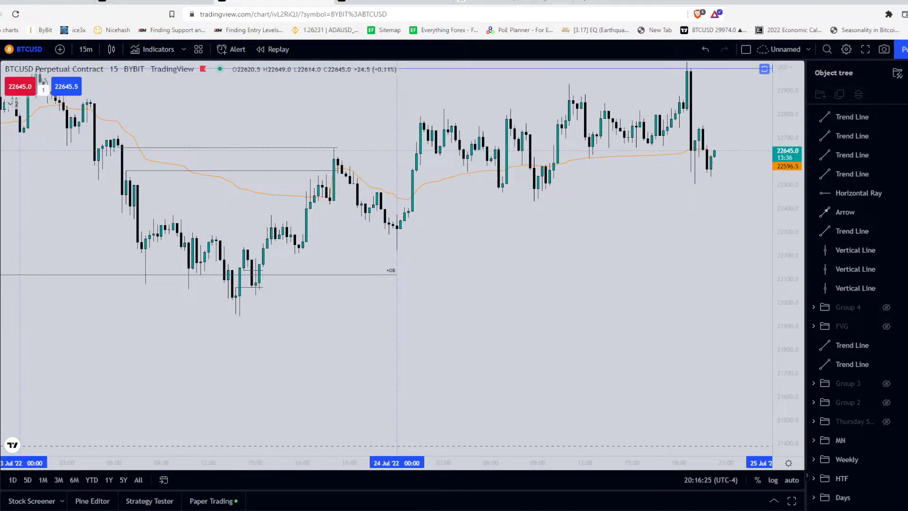
- Draw a Fib Retracement from the 21940.0 low at 23 July 14:00 to the 22655.0 high at 20:00
key(alt+f)
click(240, 316)
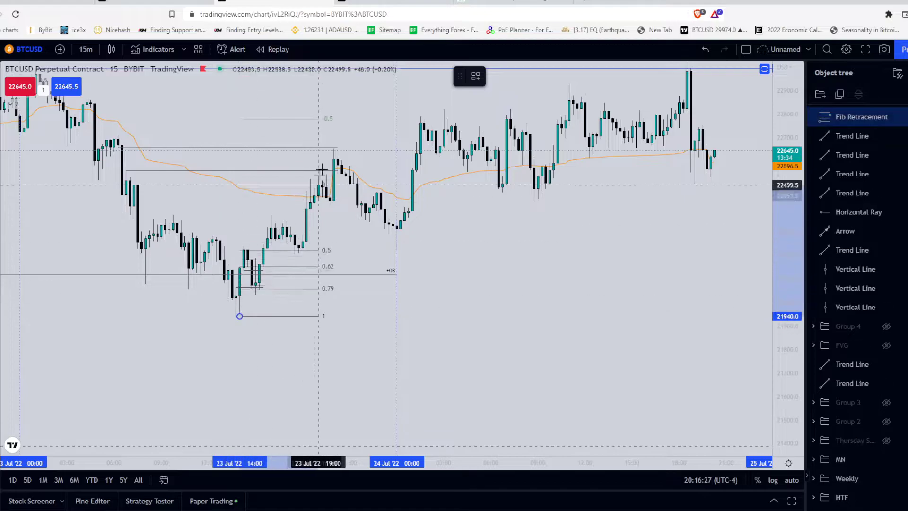
click(334, 148)
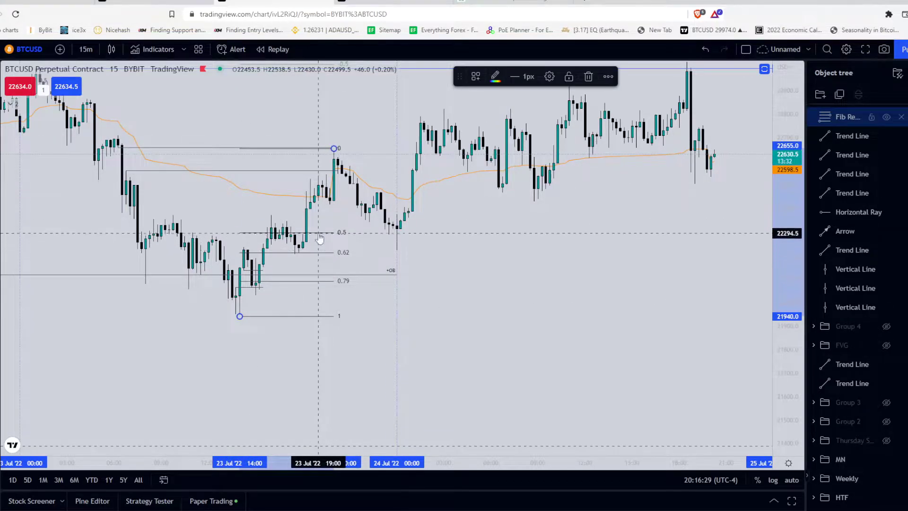
- Apply the saved template with shaded halves and only the 0, 0.5 and 1 levels to the Fib Retracement
right_click(324, 238)
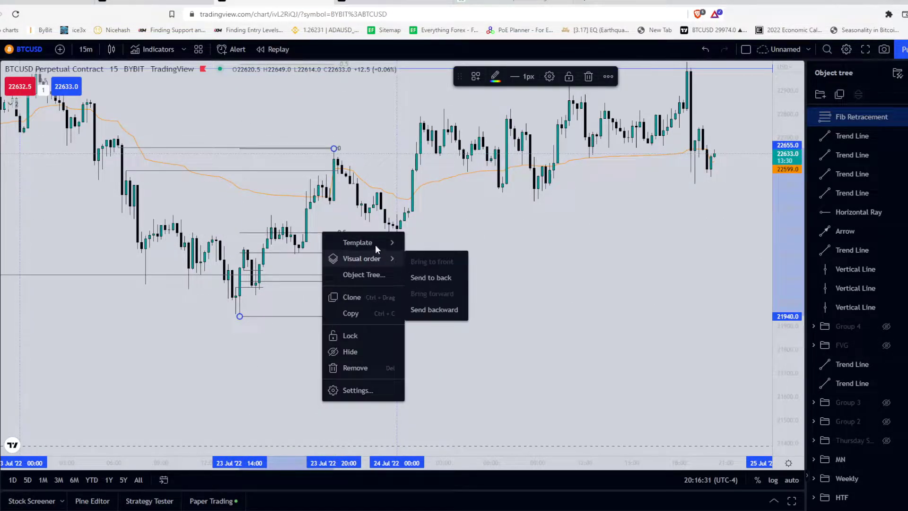
mouse_move(364, 242)
click(422, 379)
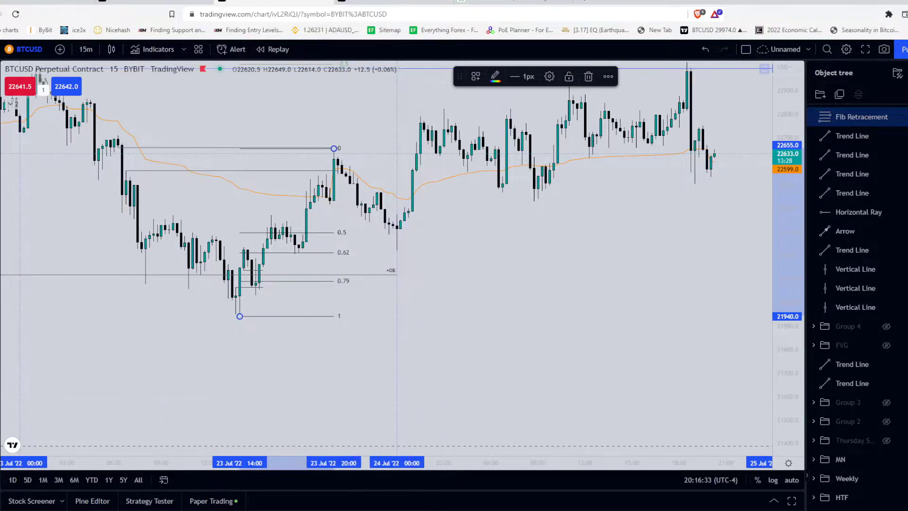
click(476, 254)
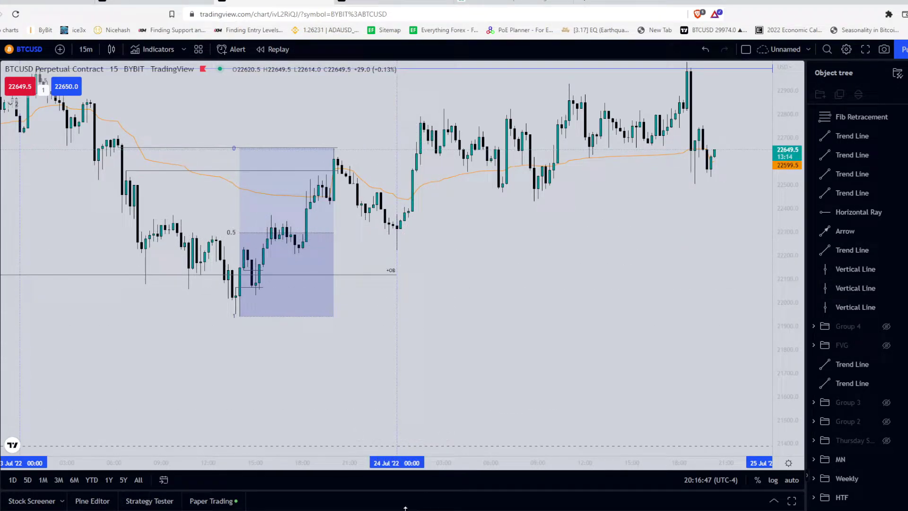
- Switch to the Canva presentation and review the EXAMPLES 13 chart on slide 47 and then slide 48
mouse_move(403, 510)
click(478, 510)
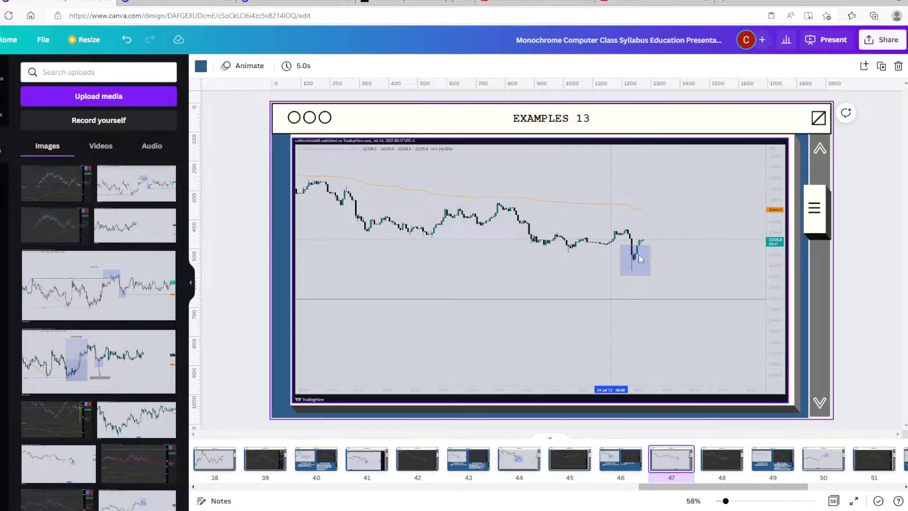
click(720, 464)
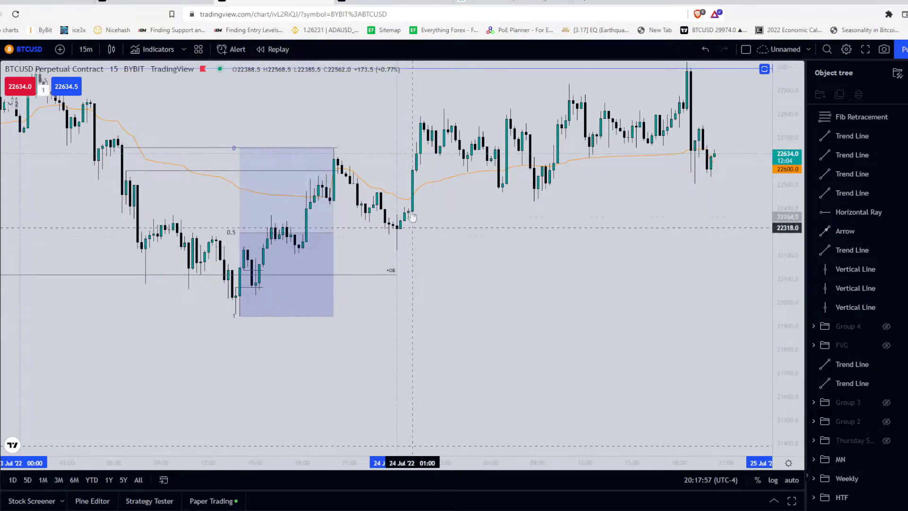
- Draw a polyline along the price swings from the 23 July 20:00 high through the 24 July 00:00 low to 22466.0 at 06:45
drag(434, 256, 431, 274)
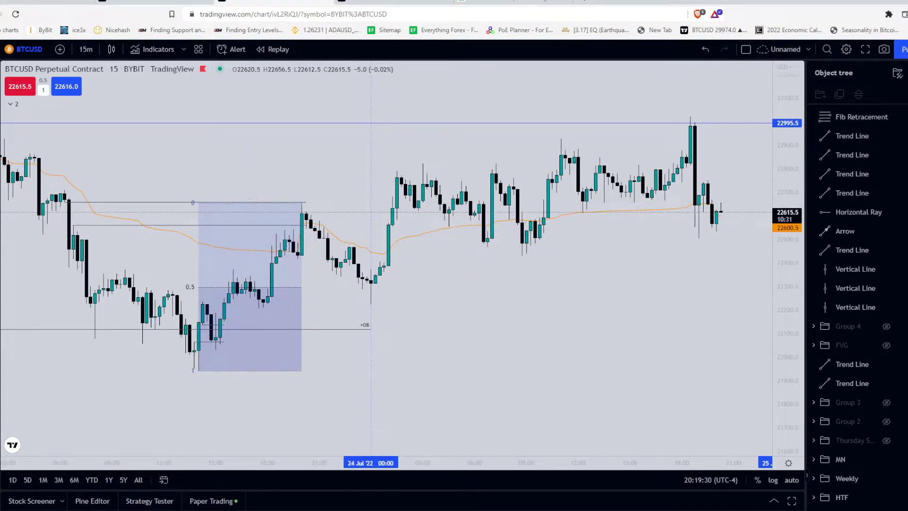
click(0, 119)
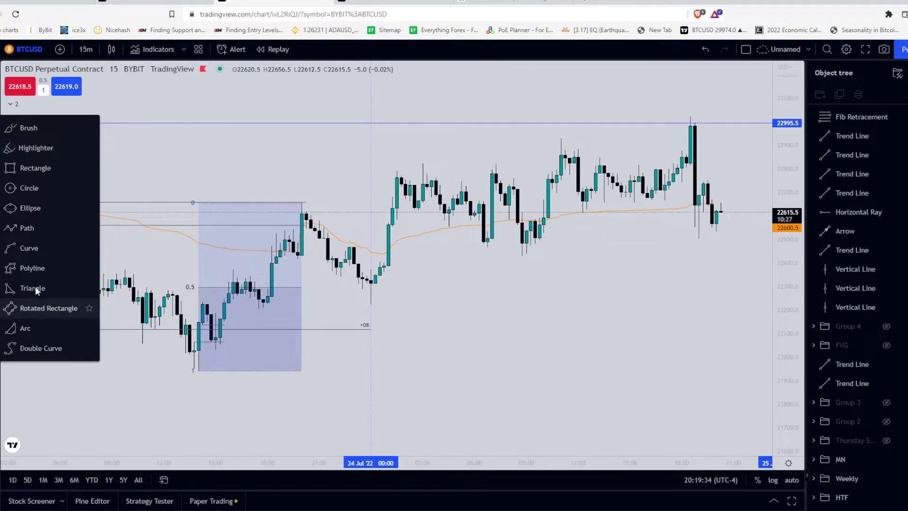
click(37, 272)
click(301, 197)
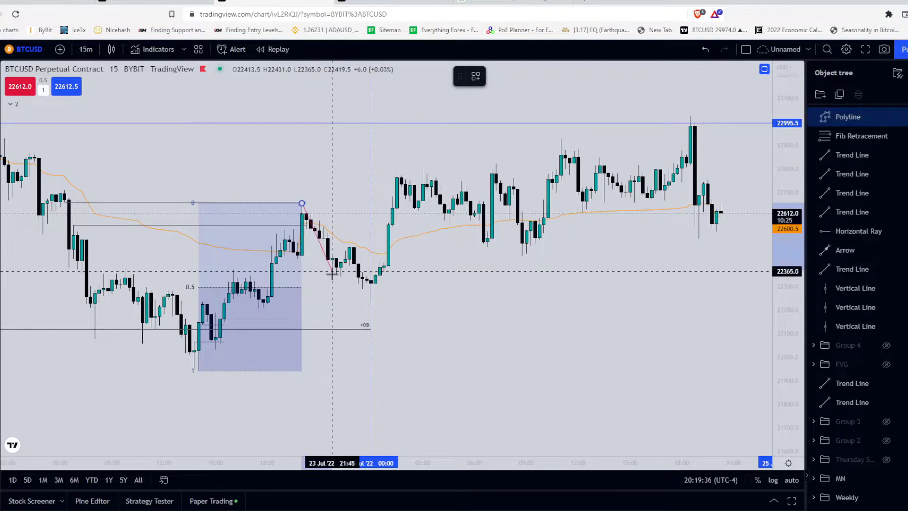
click(341, 277)
click(354, 247)
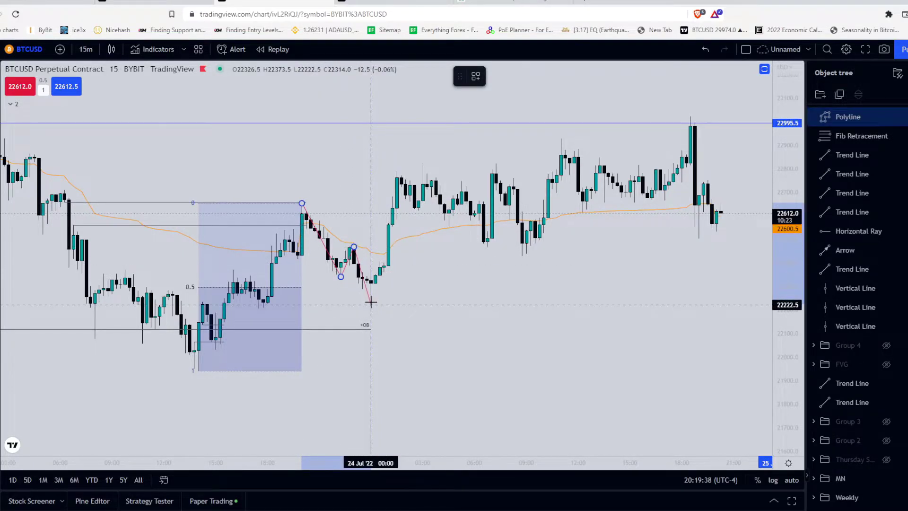
click(371, 305)
click(423, 164)
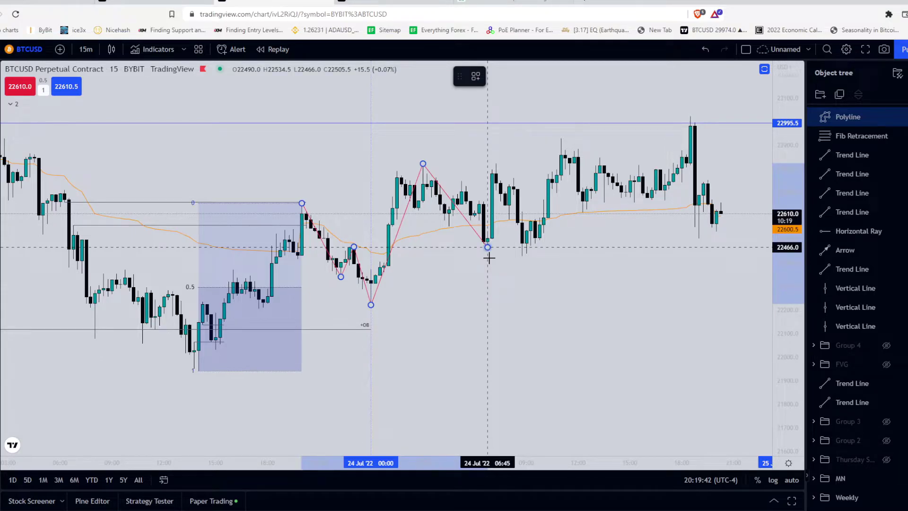
double_click(489, 258)
click(475, 269)
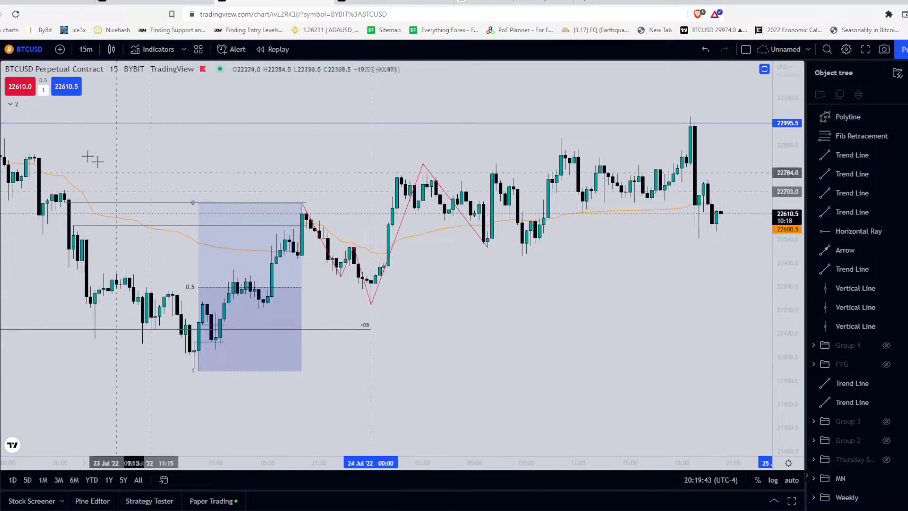
- Draw a horizontal trend line at 22469.5 from the 23 July 23:00 swing high to 24 July 08:45
click(1, 91)
click(22, 92)
click(355, 246)
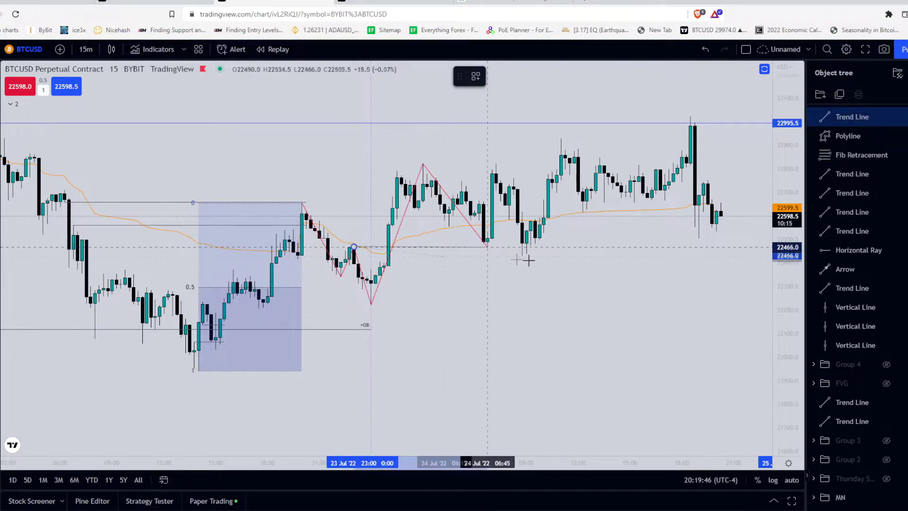
click(521, 253)
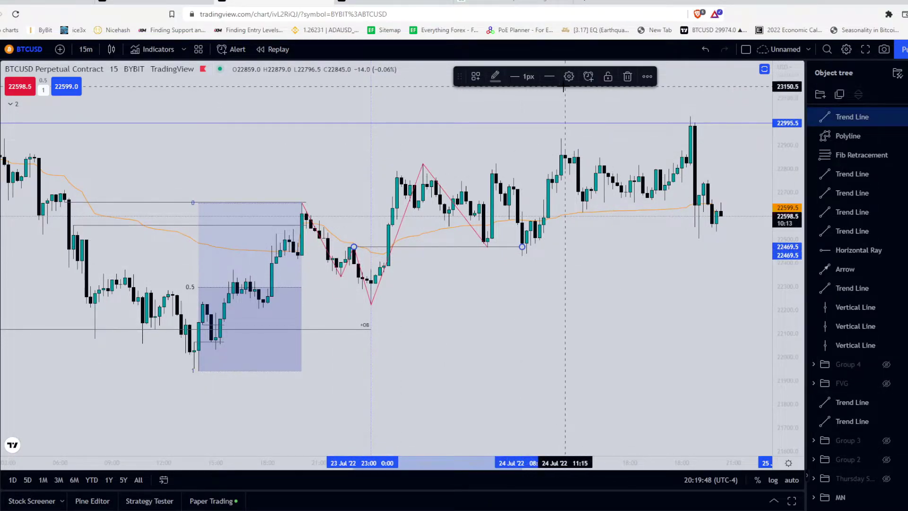
- Label the 22469.5 trend line with the text "+Breaker Block"
click(541, 77)
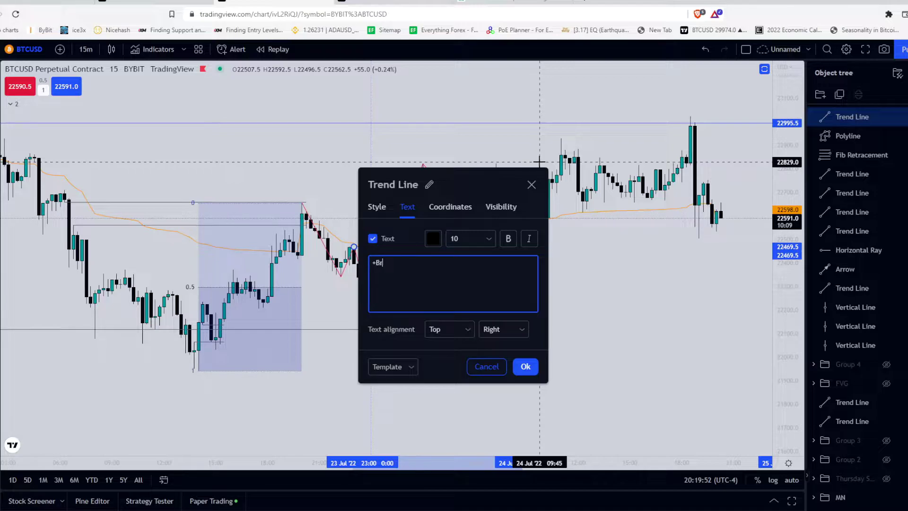
text(er Block)
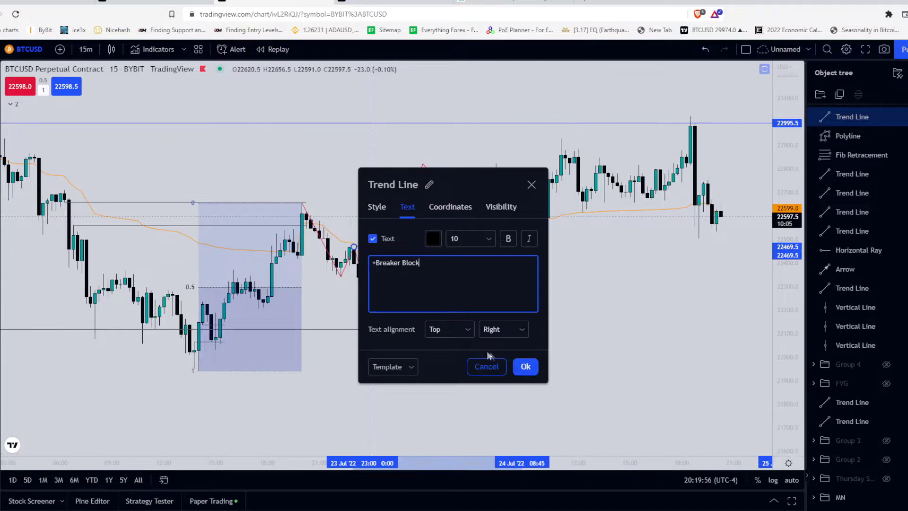
click(526, 367)
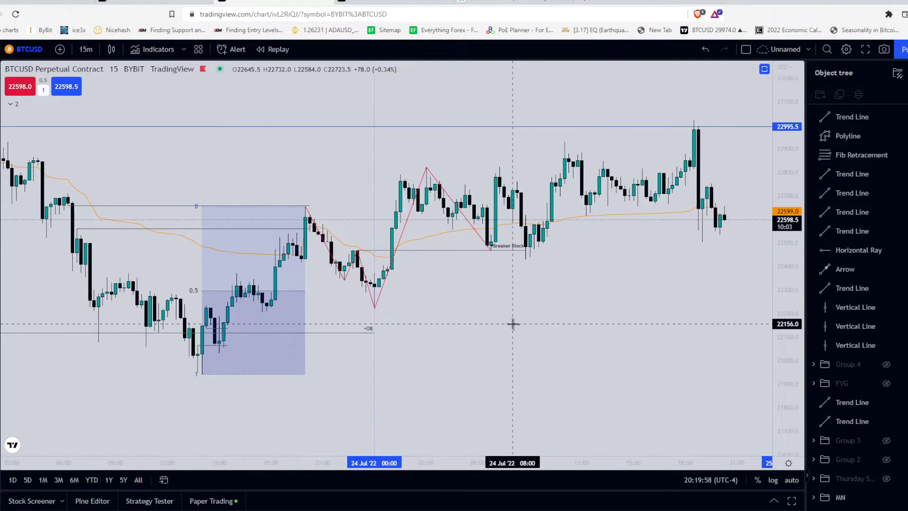
click(374, 309)
key(Escape)
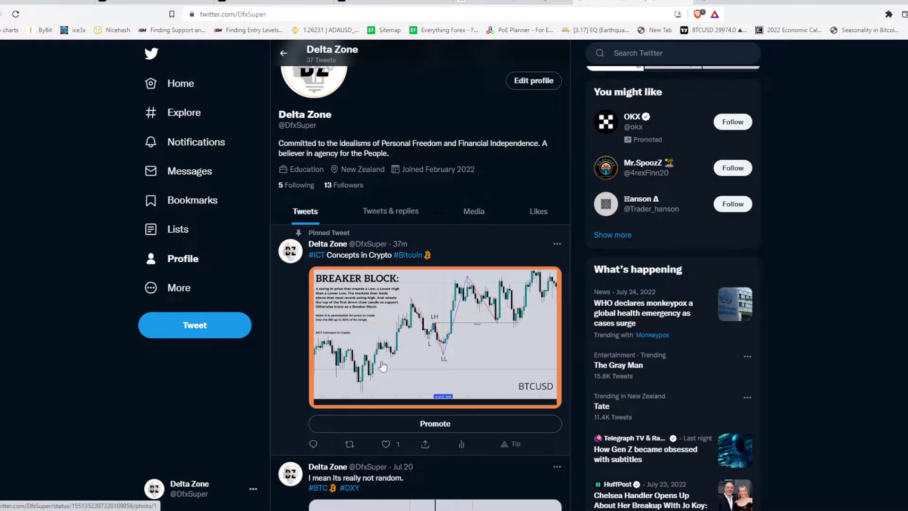
- Enlarge the Breaker Block chart image in Delta Zone's pinned tweet on Twitter, read its definition and close it
click(383, 367)
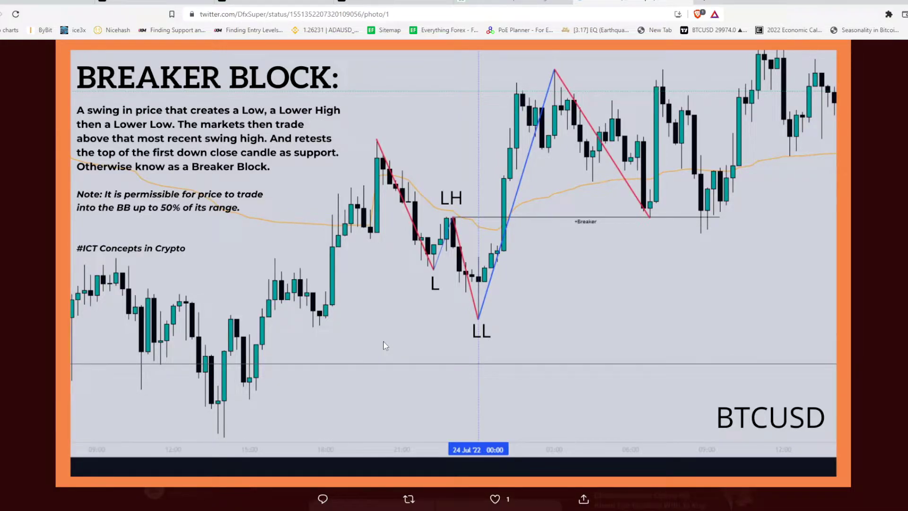
click(903, 316)
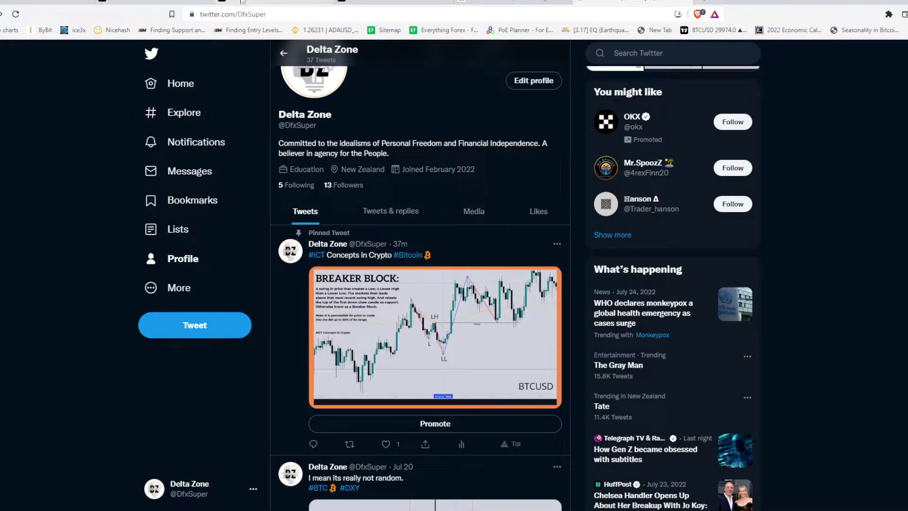
- Switch to the TradingView chart and draw a horizontal trend line at 22822.5 from the 24 July 03:00 high to 10:45
click(263, 2)
drag(535, 340, 516, 347)
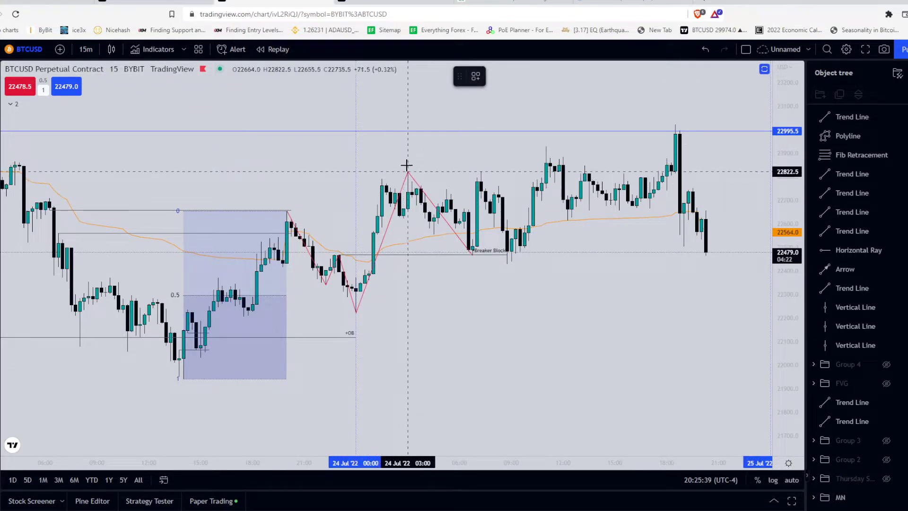
click(406, 163)
click(540, 172)
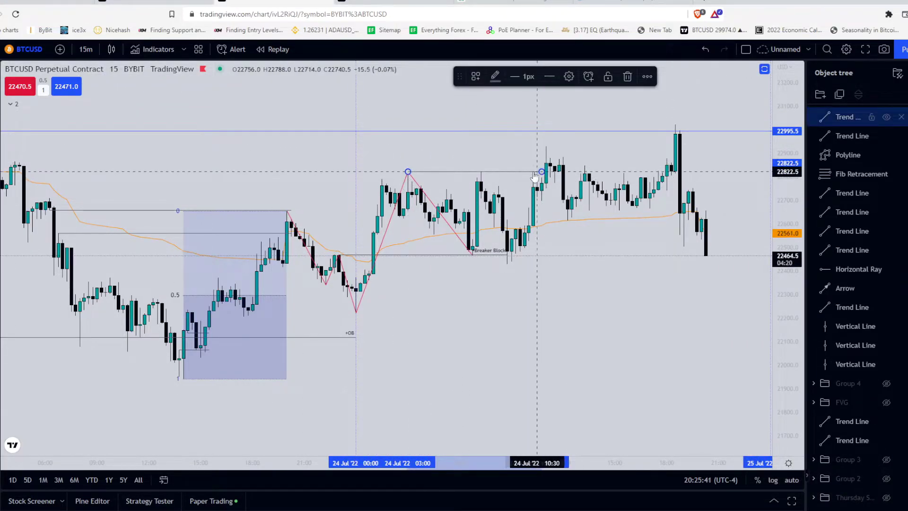
- Label the 22822.5 trend line with the text "REH"
click(570, 76)
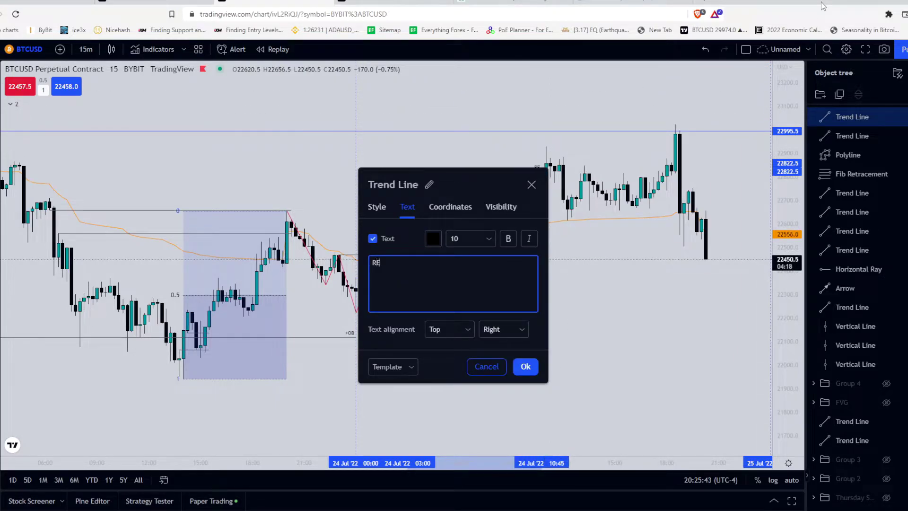
click(526, 366)
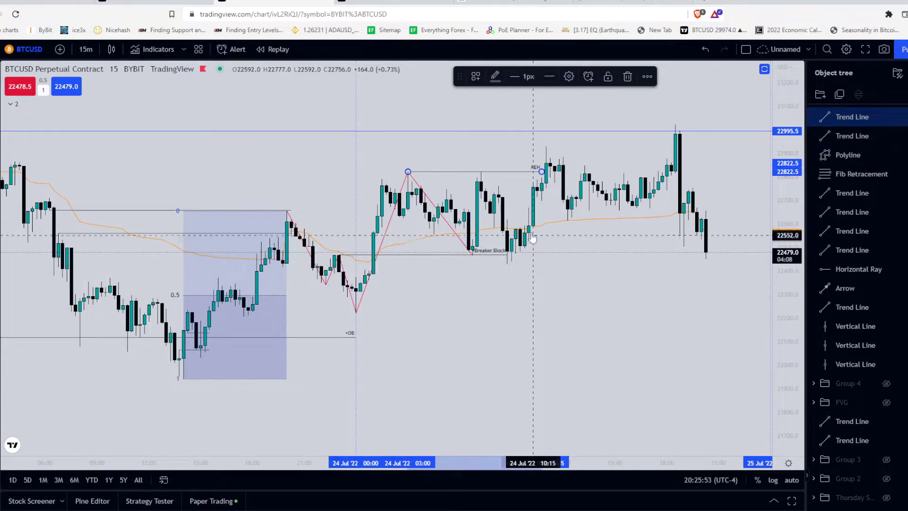
click(557, 243)
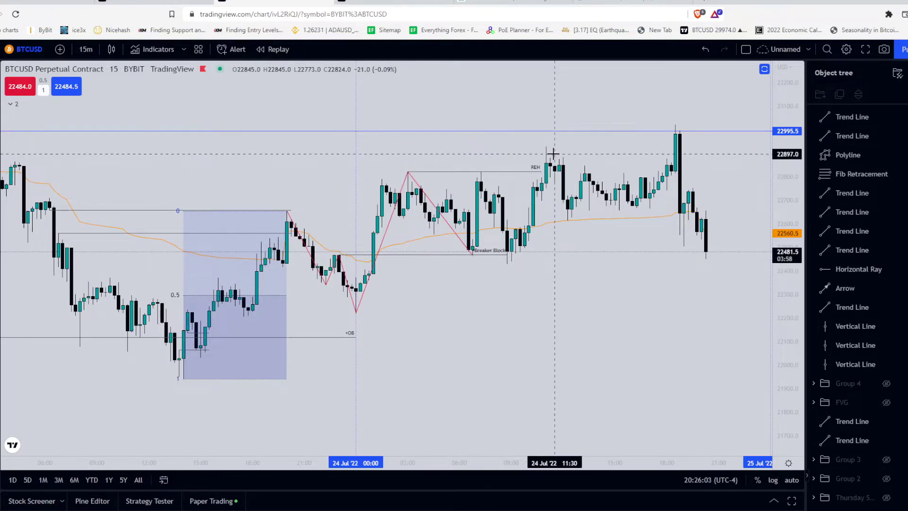
- Draw a rectangle around the candles above the REH line, from 22796.0 up to the 24 July 11:00 high
drag(573, 145, 556, 154)
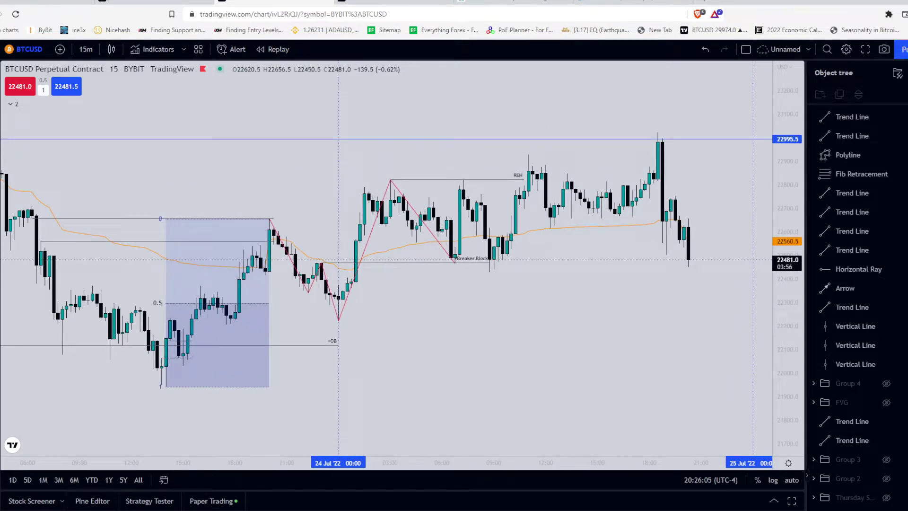
click(1, 124)
click(28, 168)
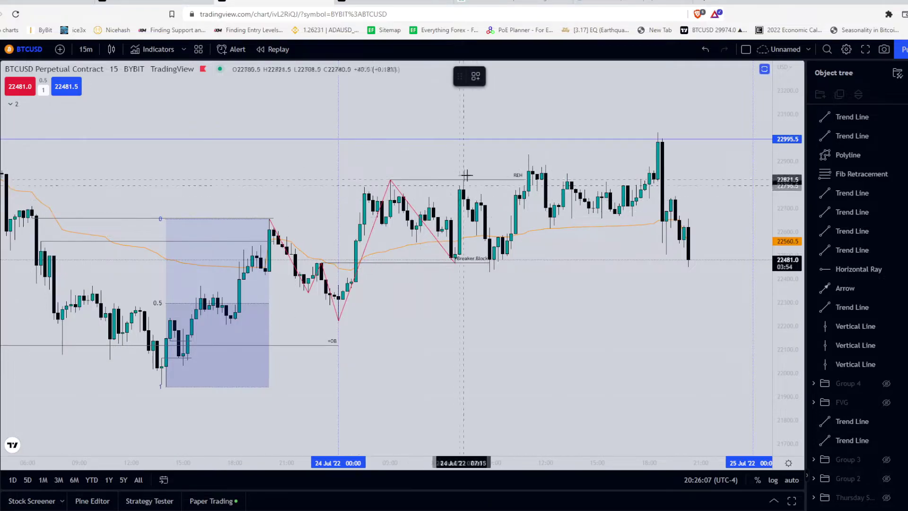
click(524, 185)
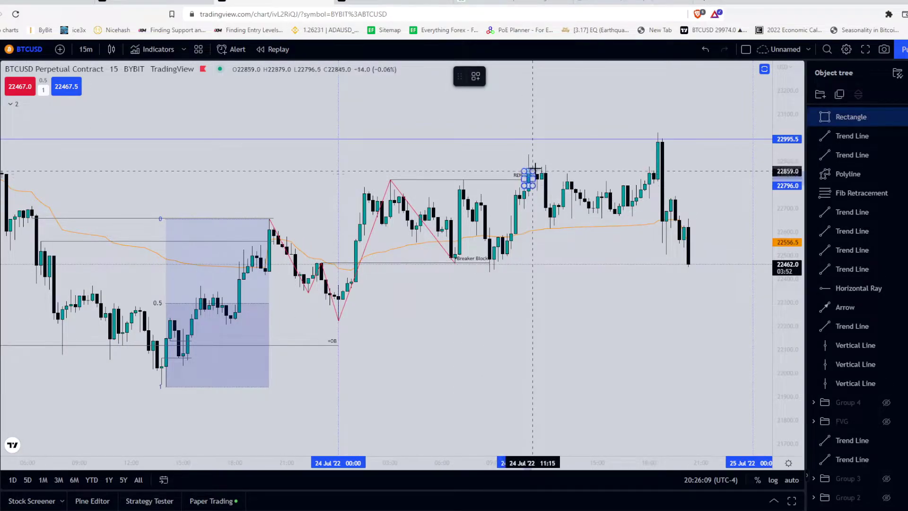
click(547, 148)
mouse_move(535, 165)
mouse_down()
mouse_move(534, 144)
mouse_move(527, 155)
mouse_up()
click(563, 157)
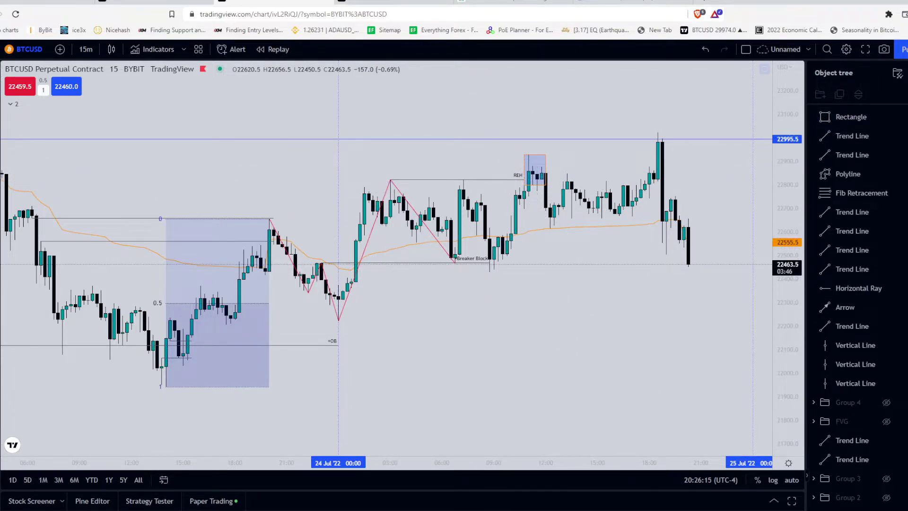
- Switch to the Canva presentation and examine the example charts on slides 56 and 57
mouse_move(501, 510)
click(501, 478)
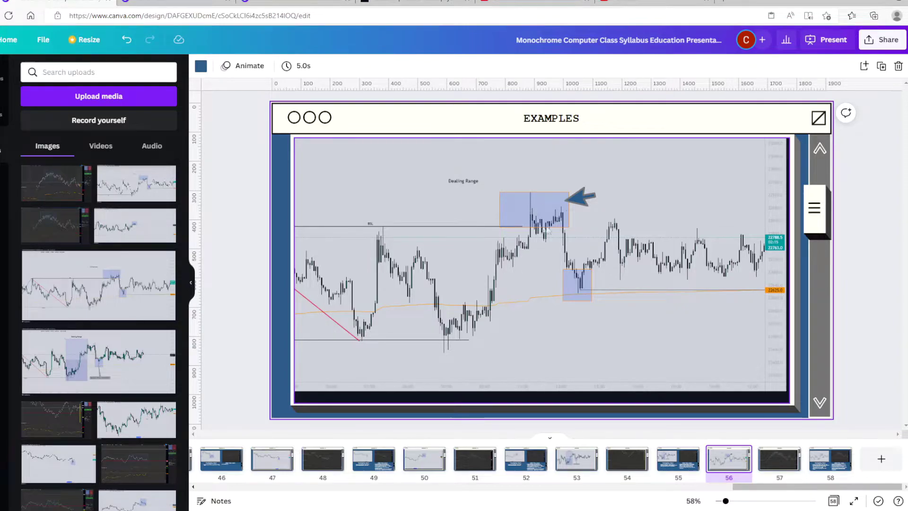
click(771, 460)
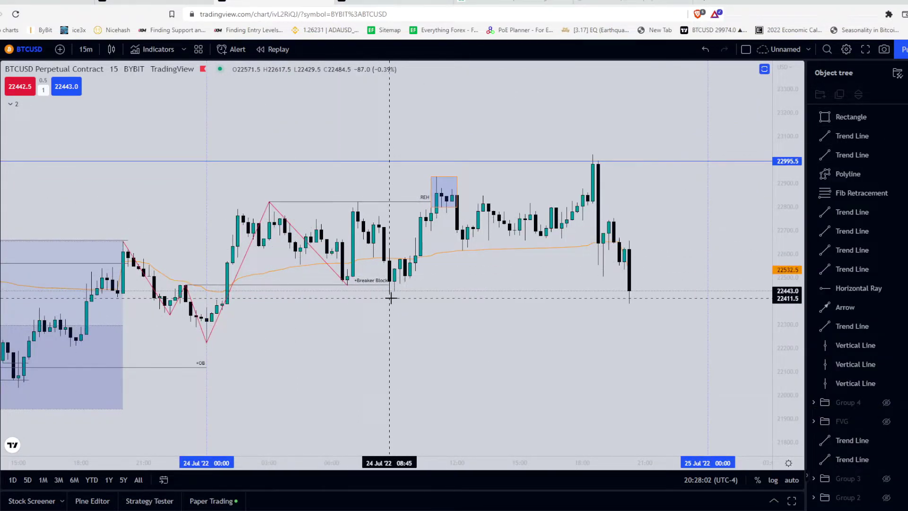
- Draw a Fib retracement on the BTCUSD chart from the 24 July 08:45 low at 22429.5 to the 11:00 high at 22929.0
click(439, 181)
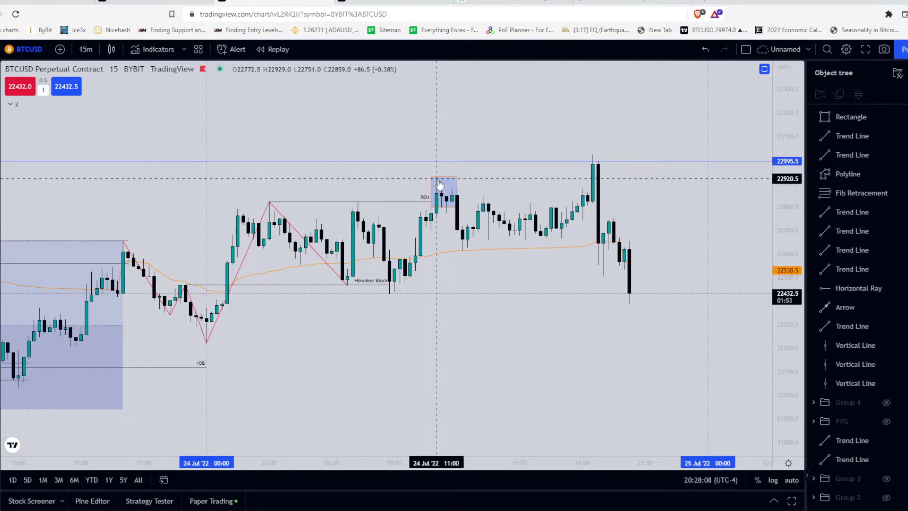
click(461, 237)
click(1, 117)
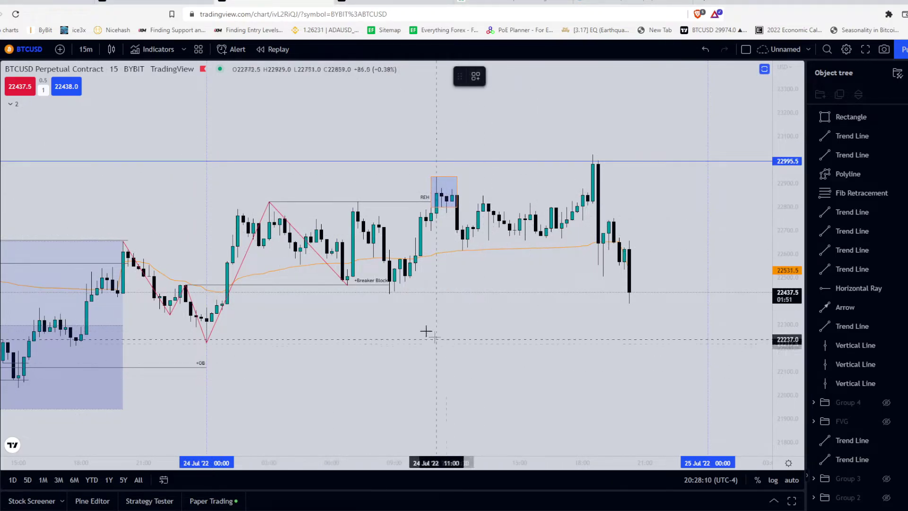
click(390, 295)
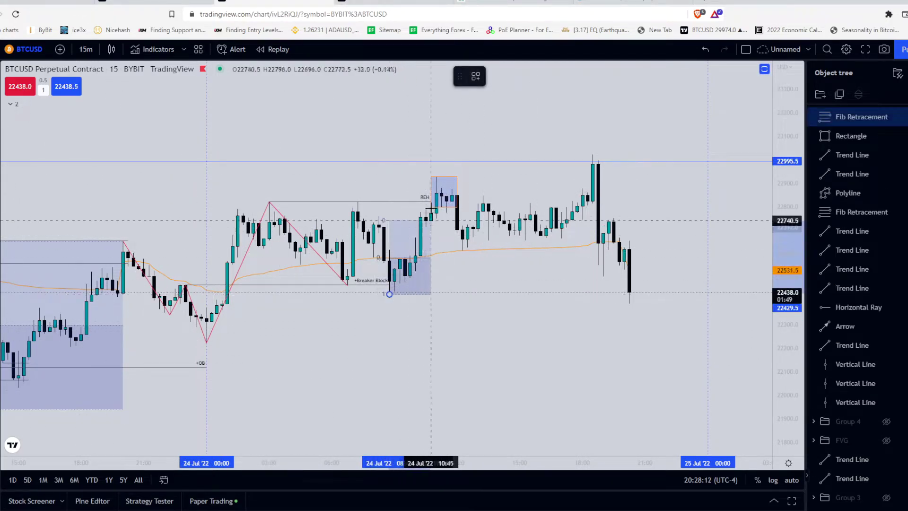
click(437, 176)
click(473, 266)
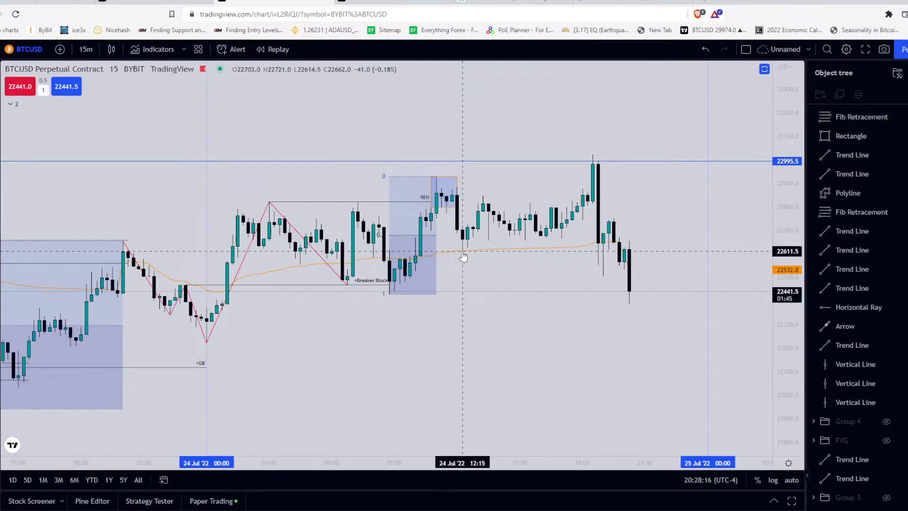
- Switch to the Canva presentation and examine the Dealing Range example on slide 53 and the indicator chart on slide 54
key(alt+Tab)
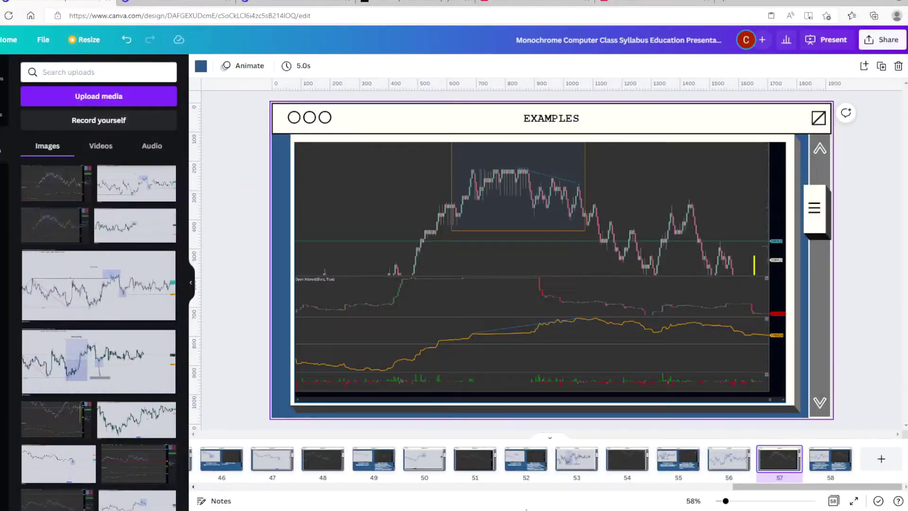
click(569, 471)
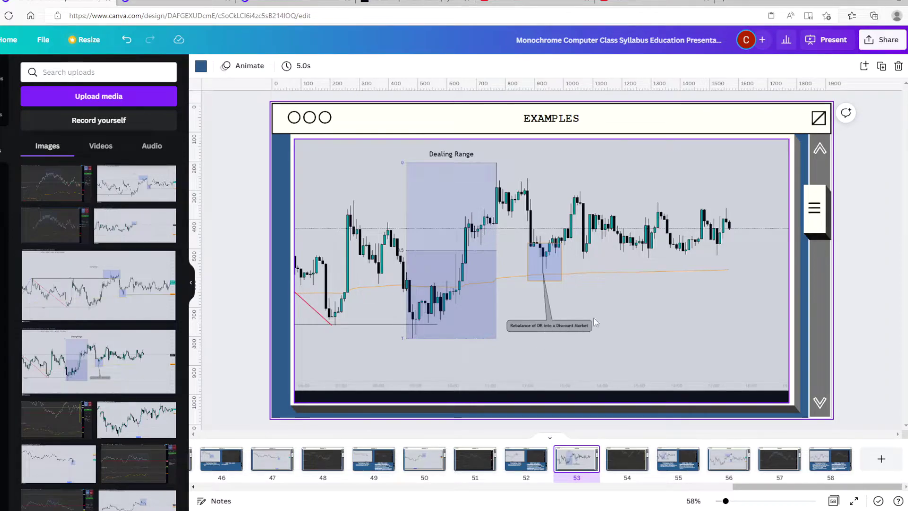
click(629, 468)
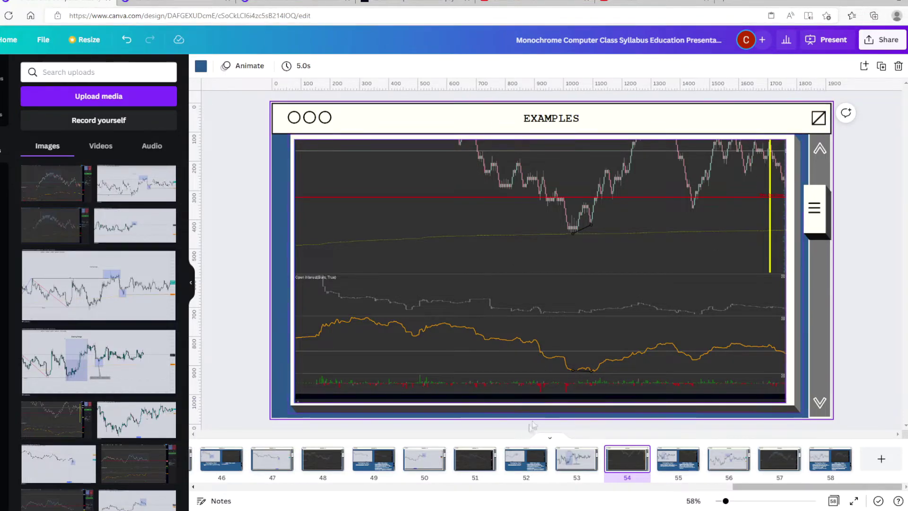
- Draw a rectangle on the BTCUSD chart around the 24 July pullback low after 12:00, from 22594.5 to about 22694
key(alt+Tab)
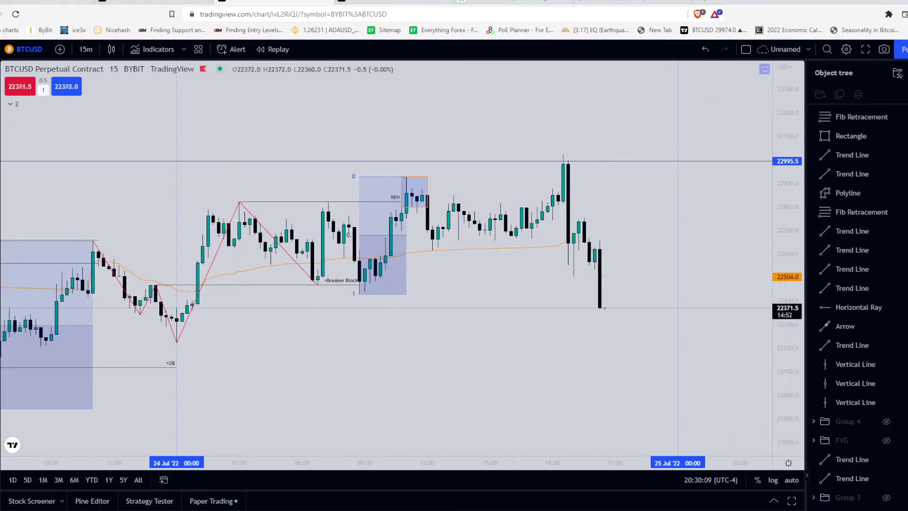
key(alt+shift+r)
click(422, 255)
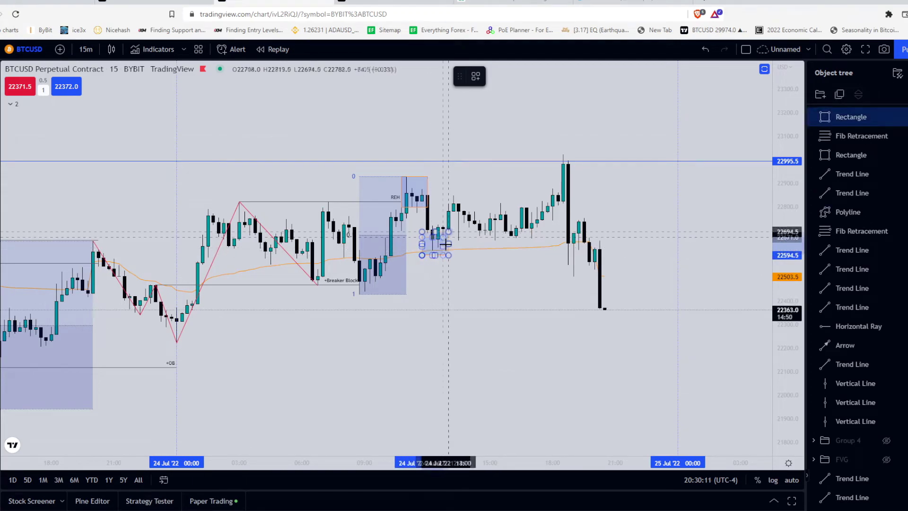
click(449, 232)
click(465, 280)
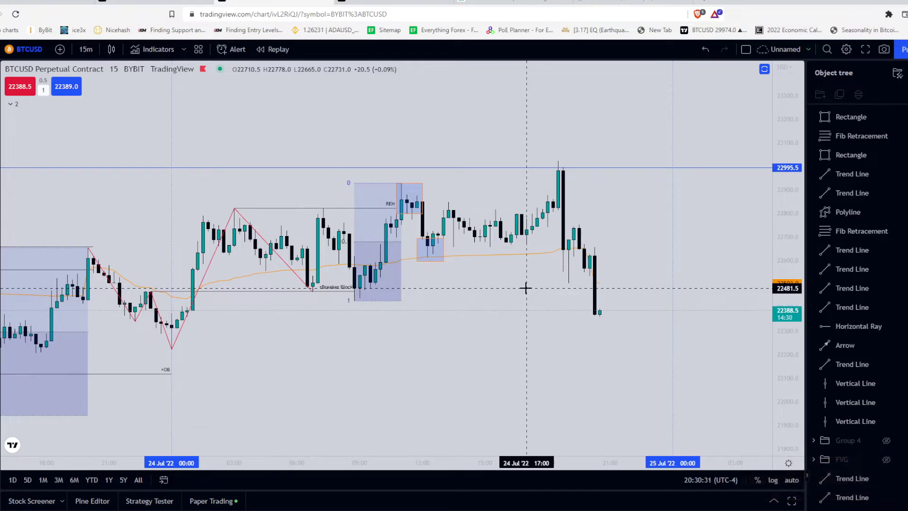
- Switch to the DELTA ZONE TRADING Telegram channel and read the July 25 posts on breaker blocks and documented trade setups
drag(490, 283, 469, 291)
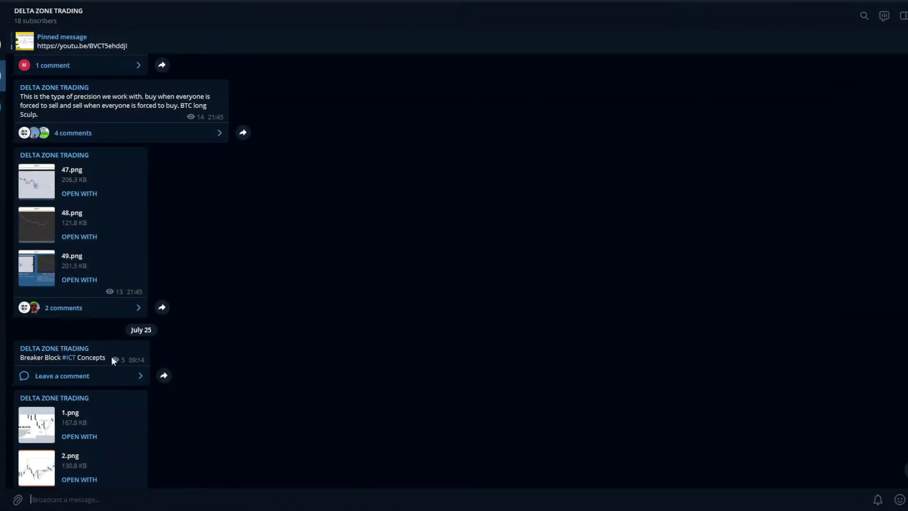
scroll(110, 363, down, 5)
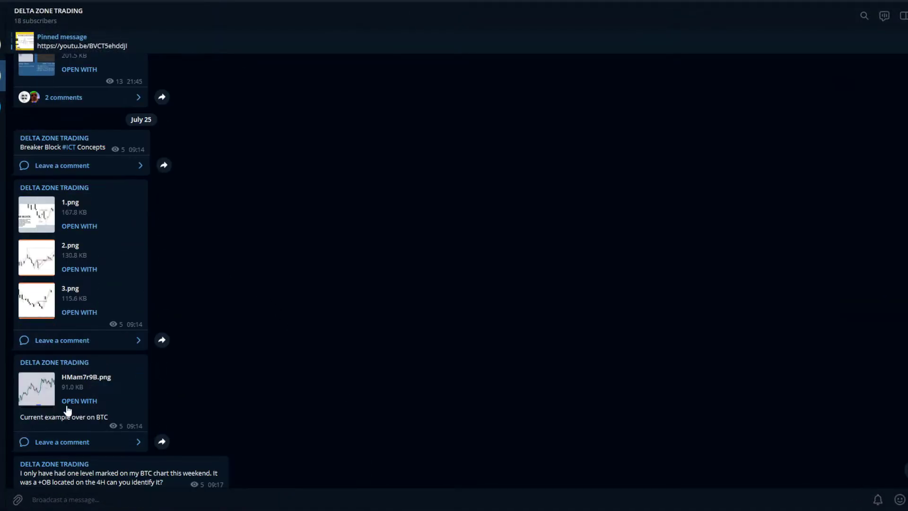
scroll(38, 397, down, 9)
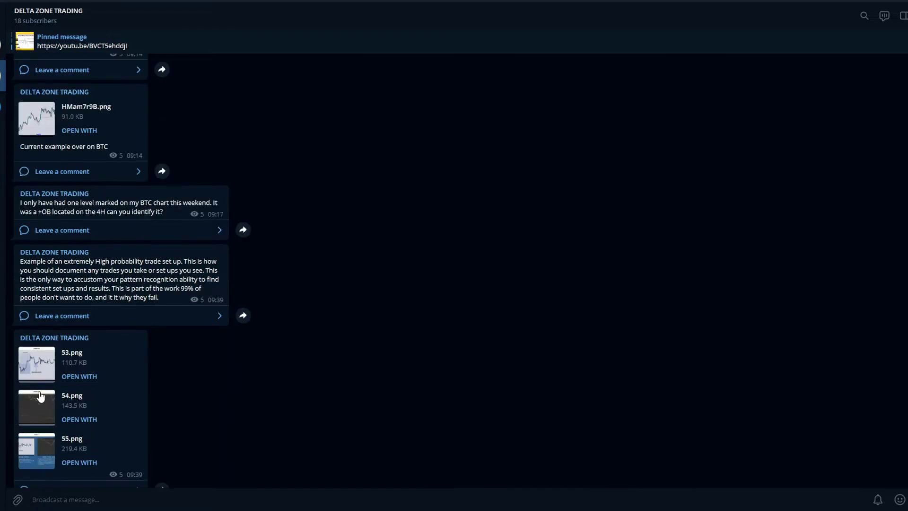
click(52, 468)
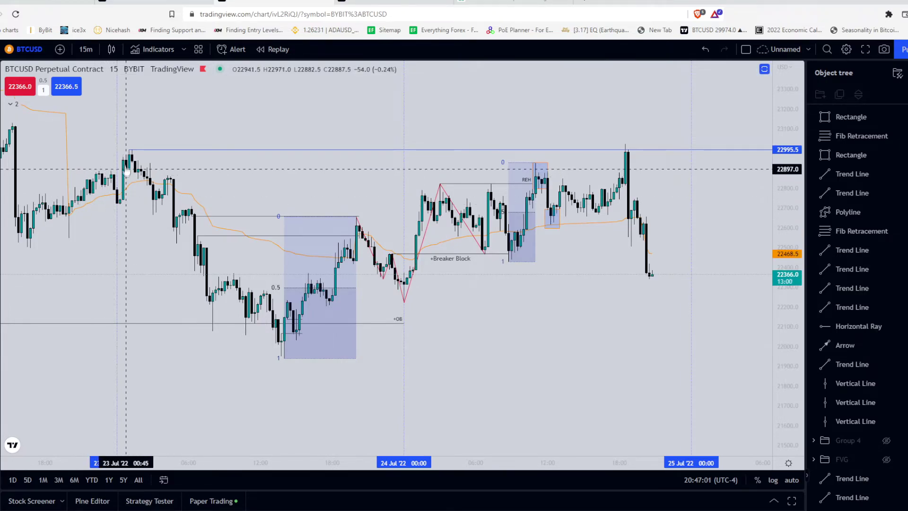
- Review the annotated BTCUSD price action from the 23 July high through the Fib range and +OB level to the breaker block swings
click(129, 150)
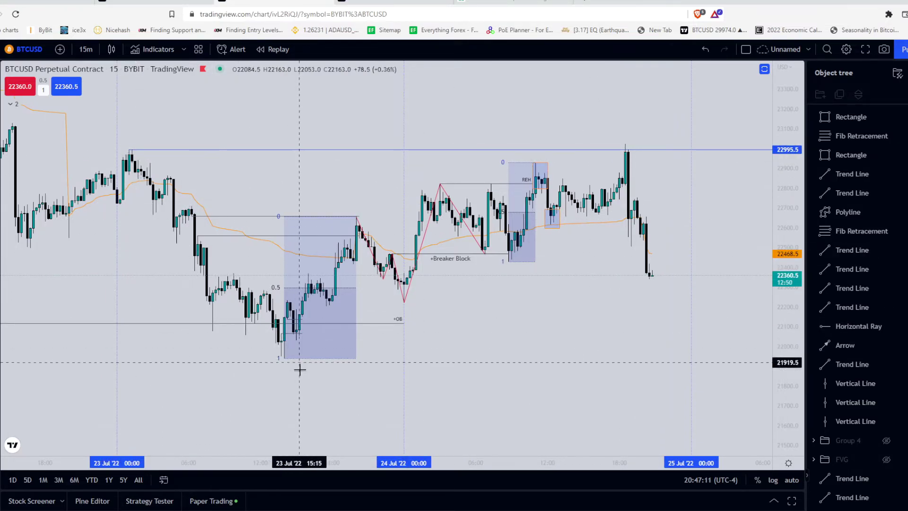
drag(308, 376, 321, 368)
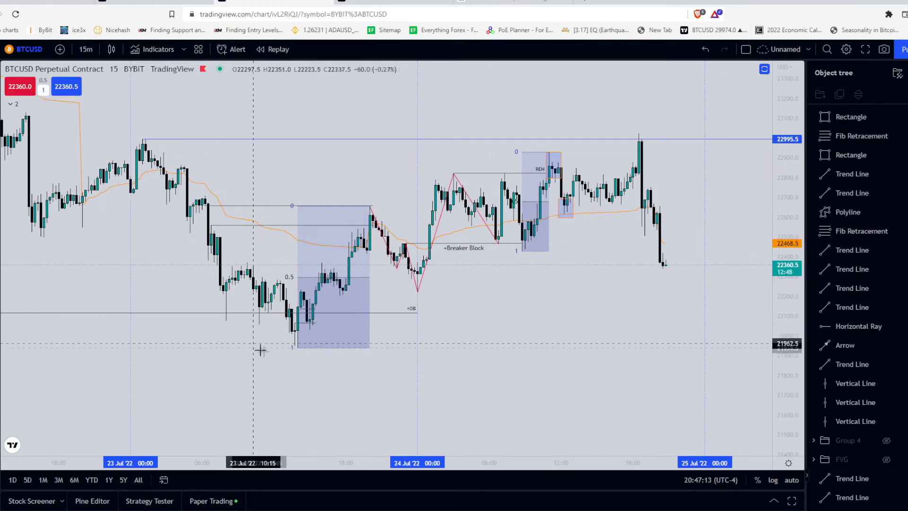
scroll(293, 284, up, 2)
drag(319, 342, 463, 310)
drag(795, 326, 740, 270)
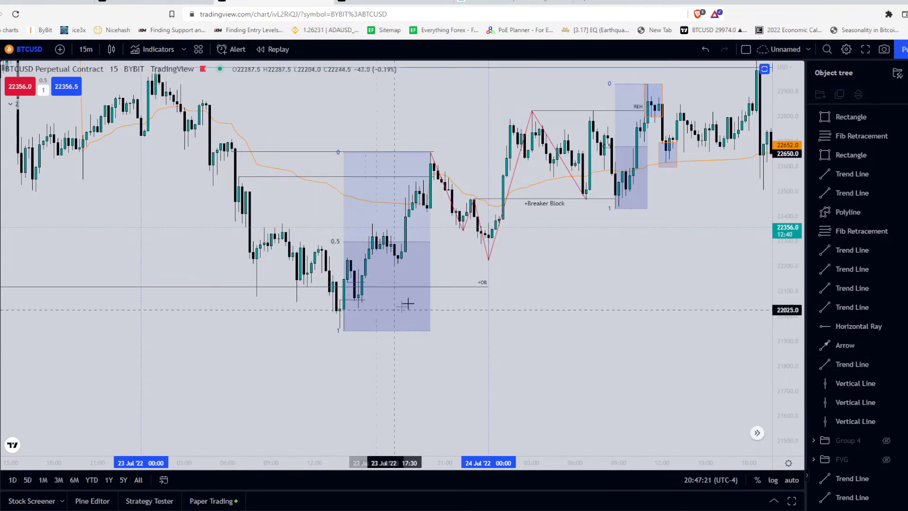
drag(552, 308, 534, 338)
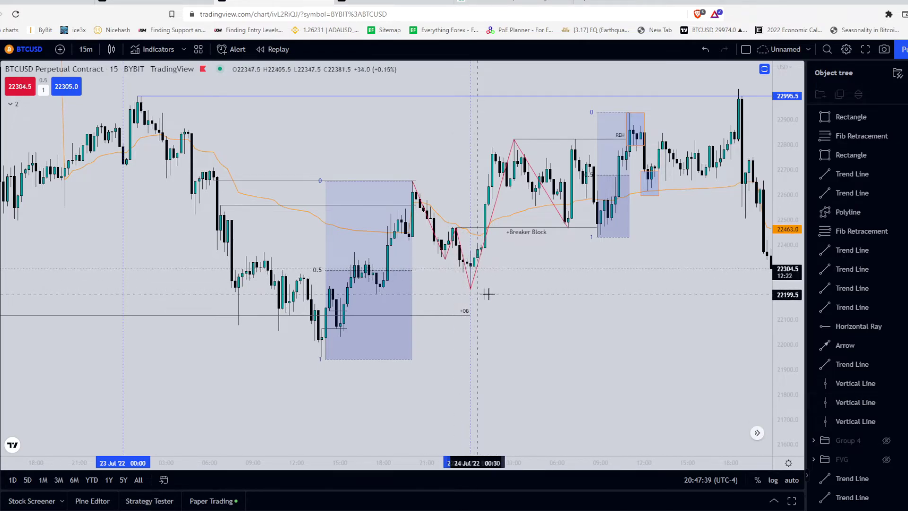
drag(503, 291, 481, 287)
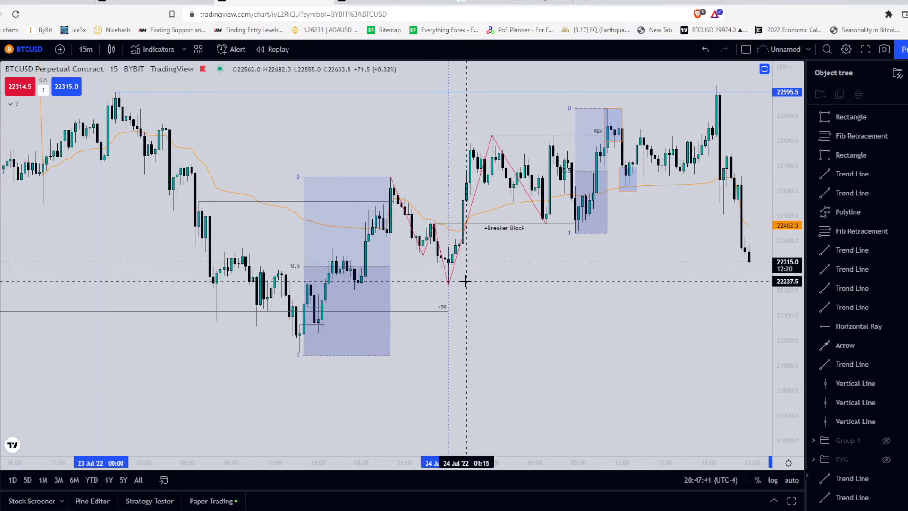
scroll(477, 284, right, 1)
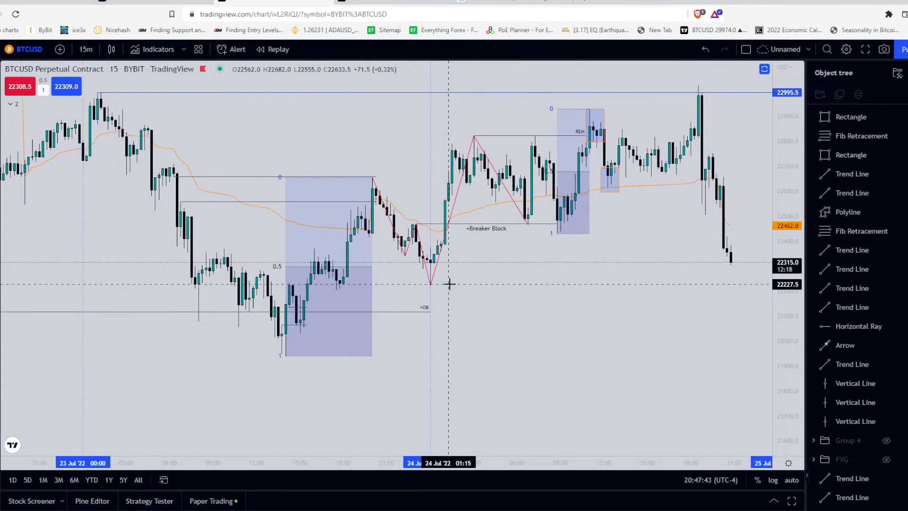
scroll(440, 281, right, 1)
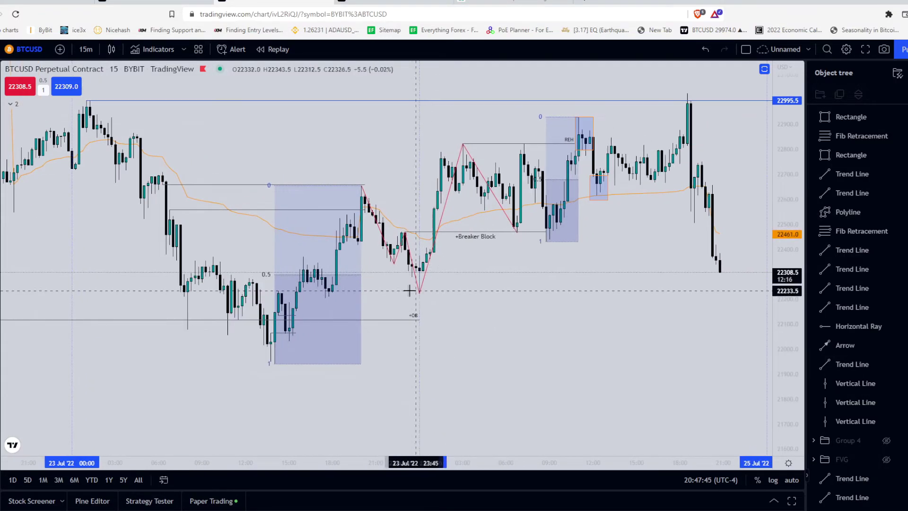
click(421, 293)
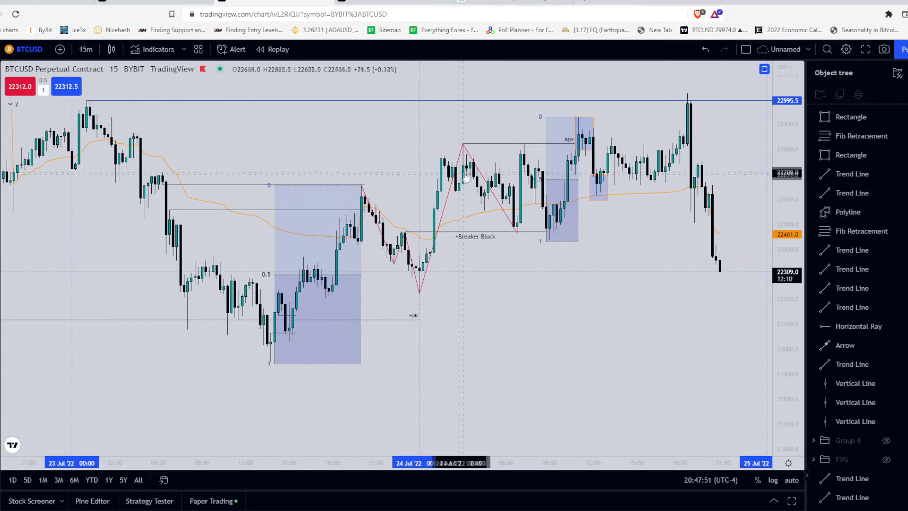
drag(469, 203, 419, 213)
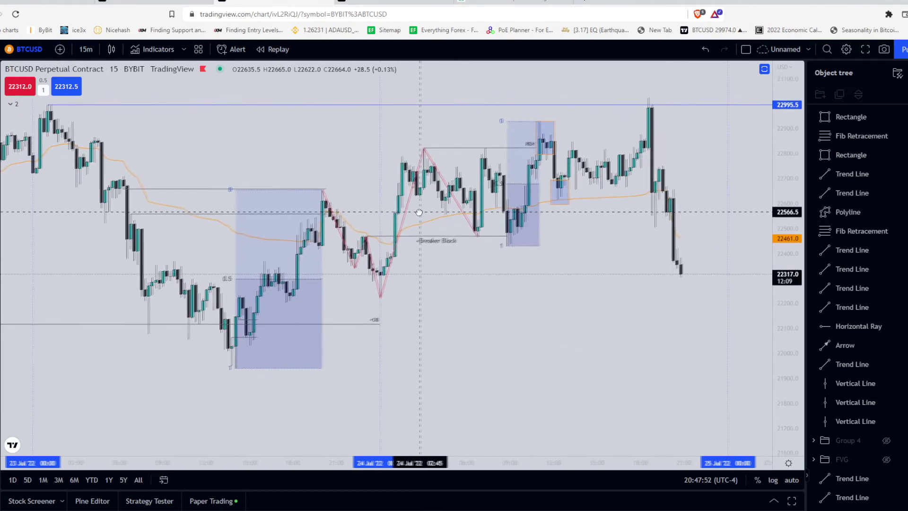
click(380, 298)
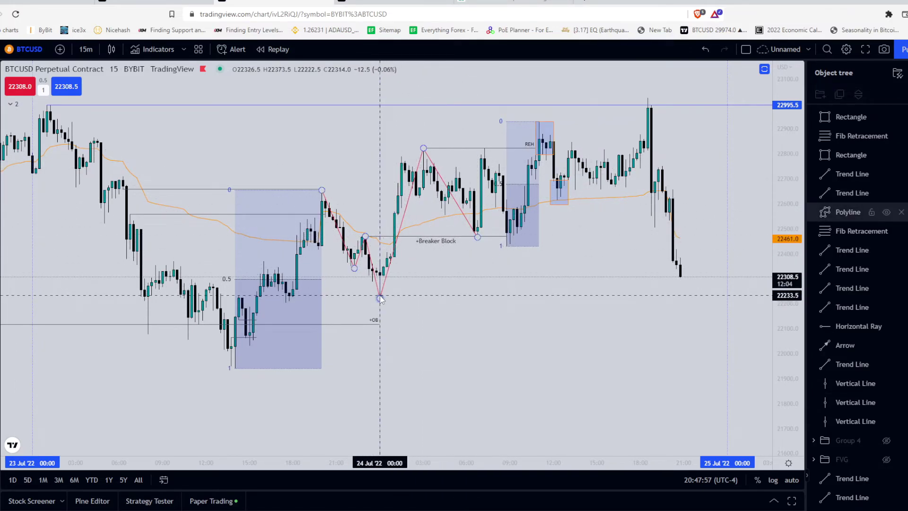
- Examine the +Breaker Block swings on 24 July, price around the block's level, and the rectangle at the pullback low after 12:00
click(381, 304)
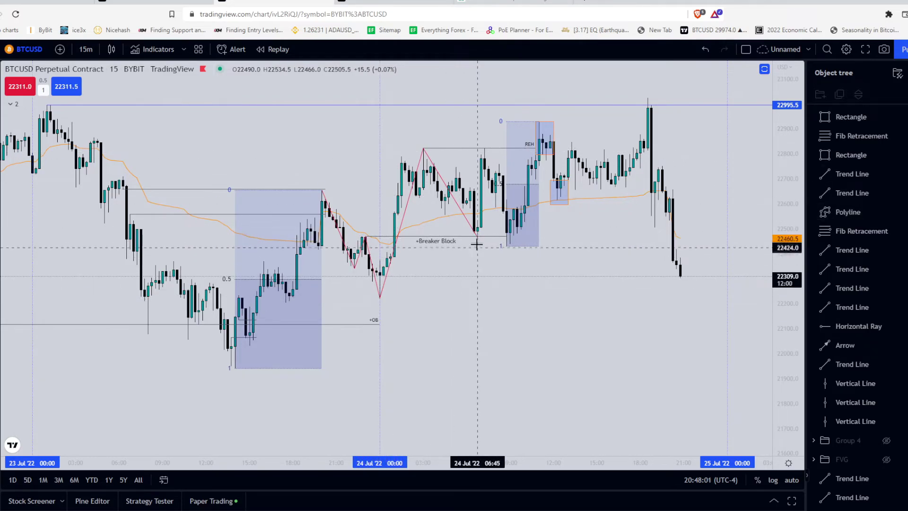
click(340, 233)
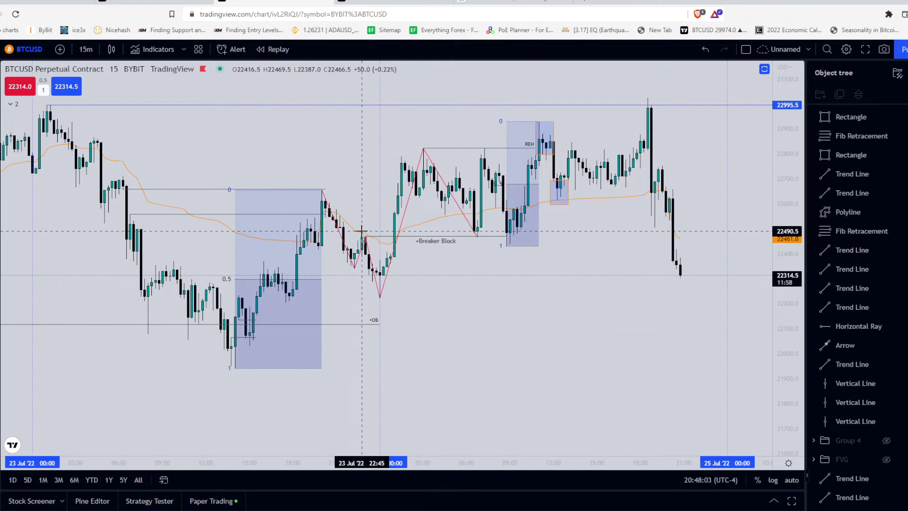
click(452, 239)
click(489, 245)
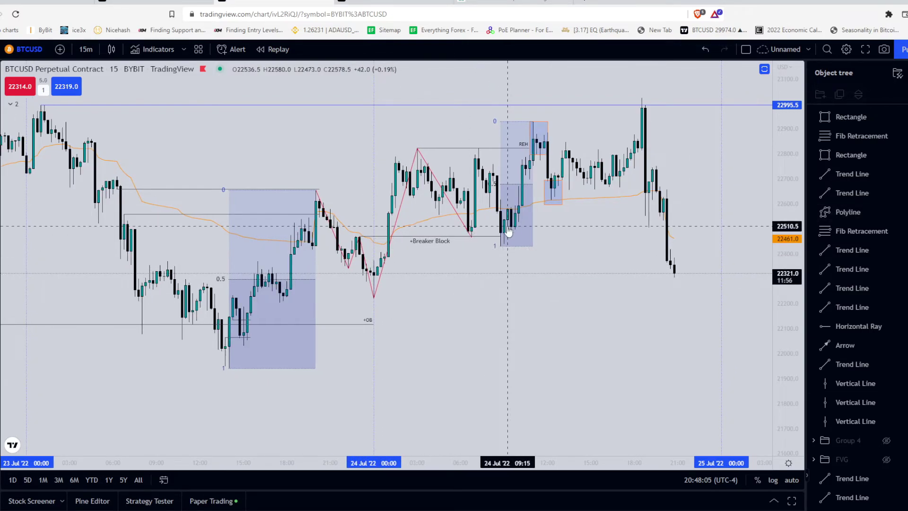
drag(585, 253, 510, 267)
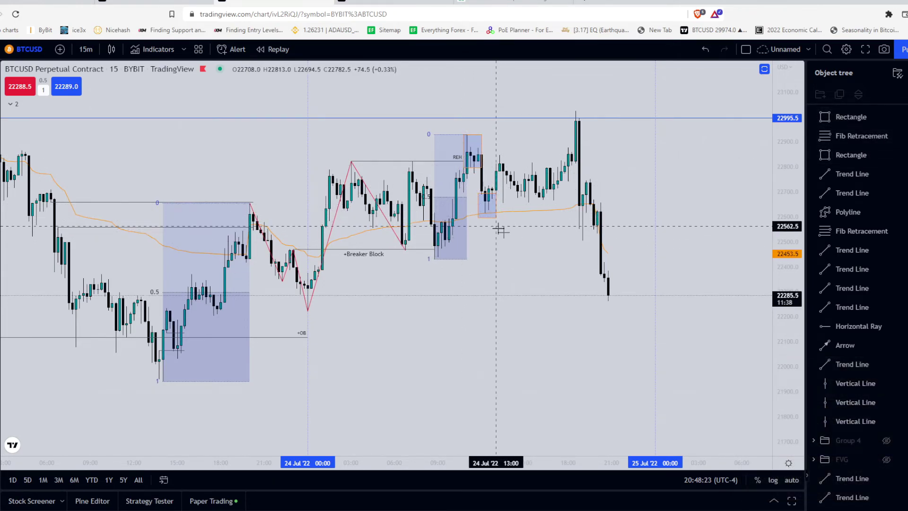
drag(501, 231, 467, 236)
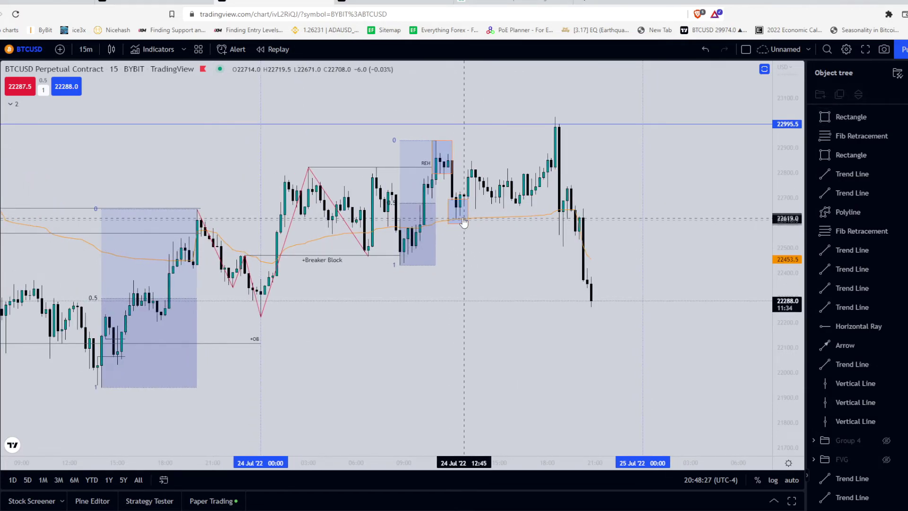
drag(491, 235, 464, 258)
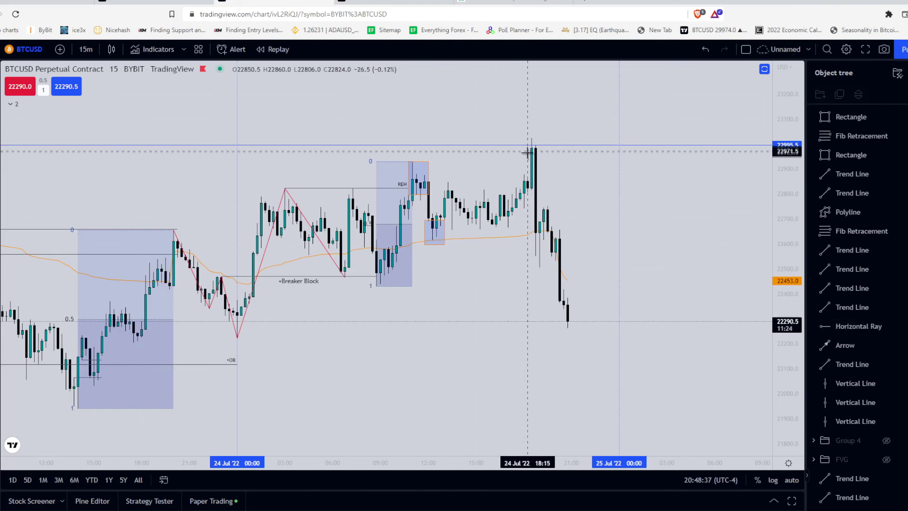
- Examine the 24 July evening price action around the 22995.5 line and compare it with the wider 23–24 July range
drag(547, 155, 539, 161)
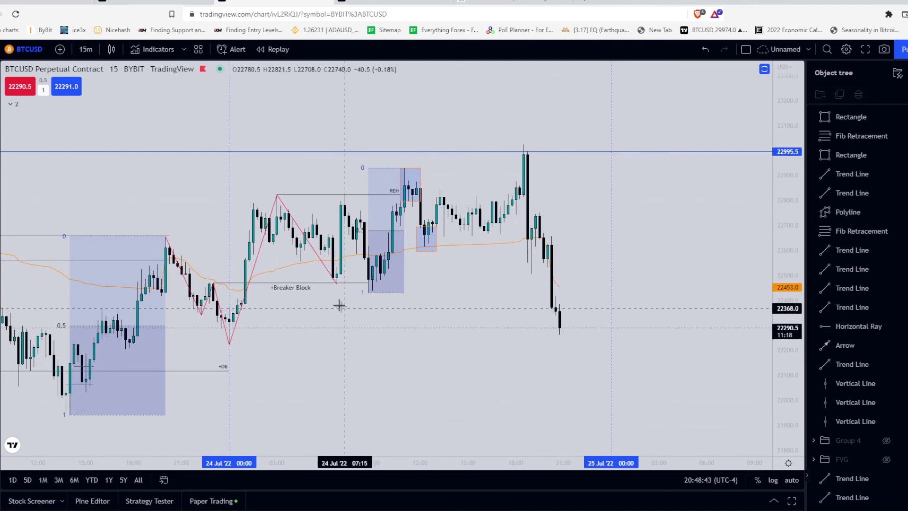
drag(539, 282, 551, 269)
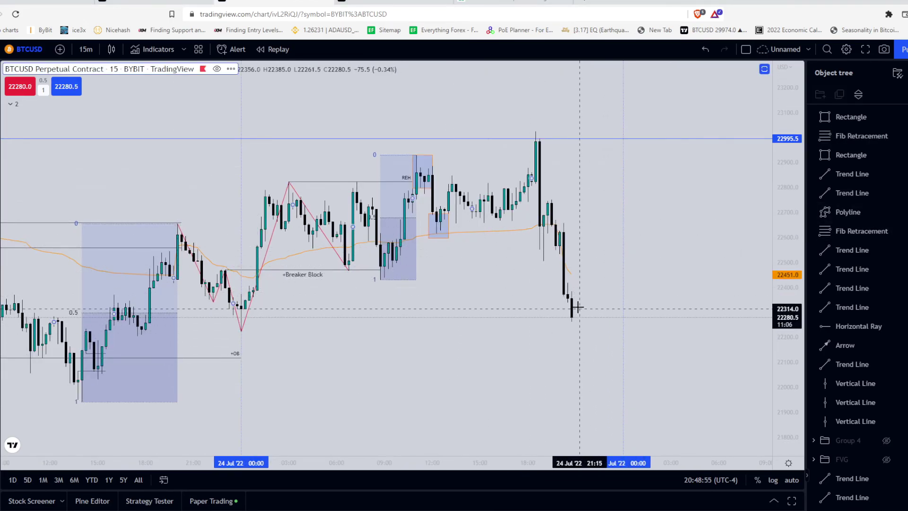
drag(480, 379, 585, 385)
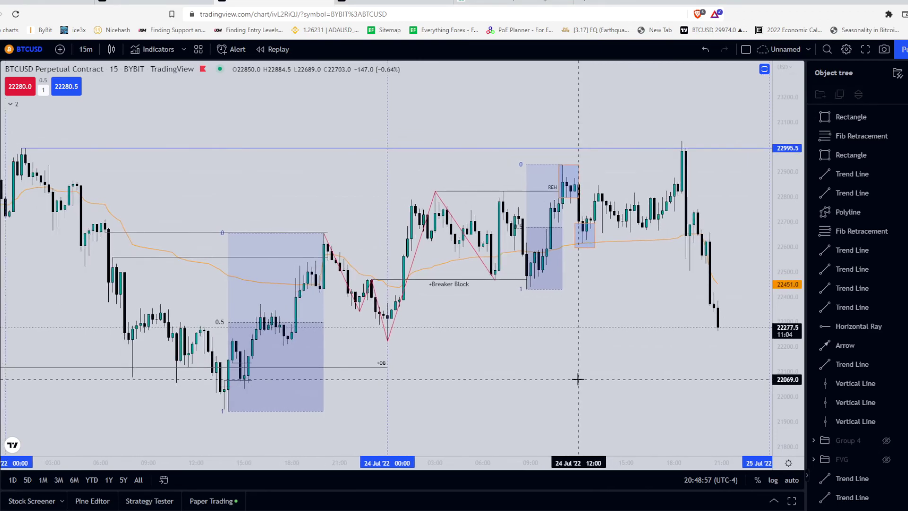
scroll(579, 378, down, 1)
drag(792, 180, 778, 266)
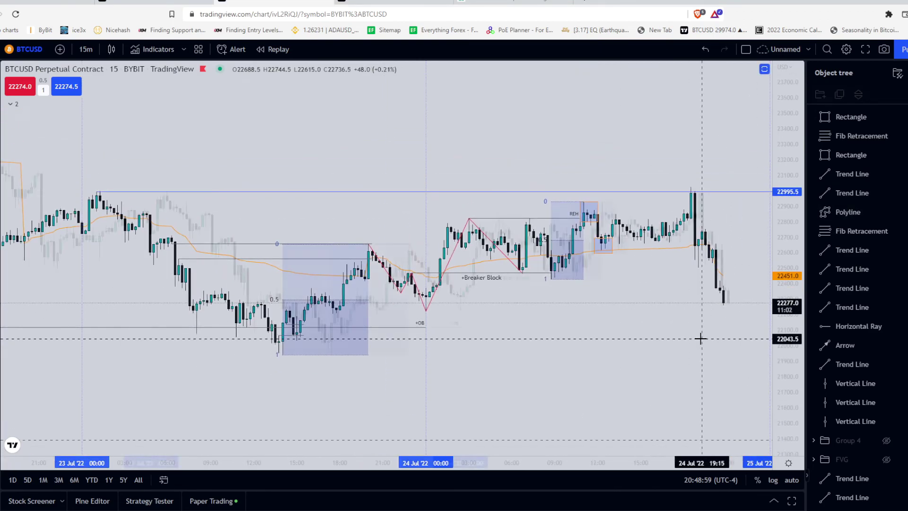
scroll(653, 353, down, 3)
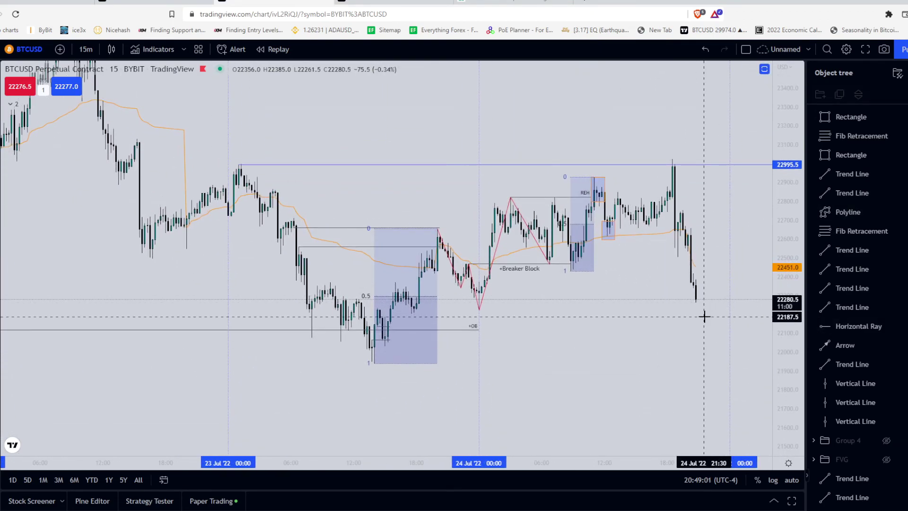
scroll(634, 347, up, 2)
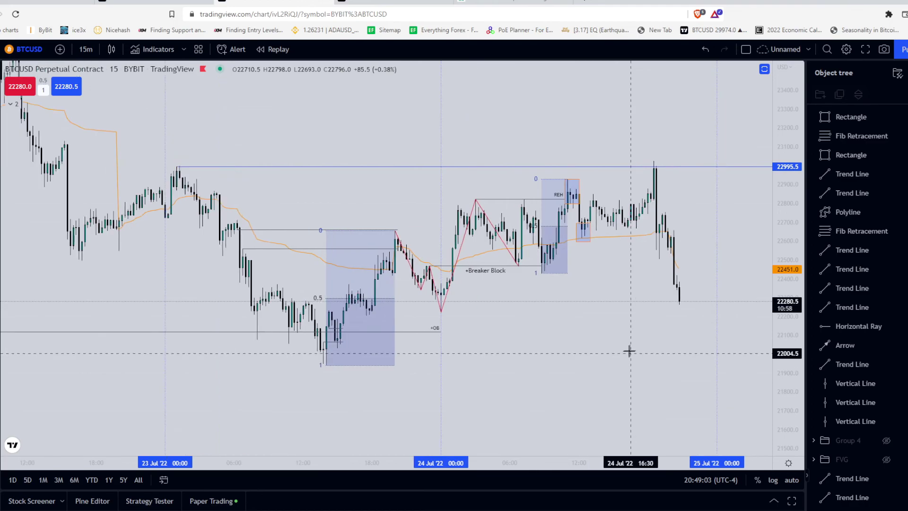